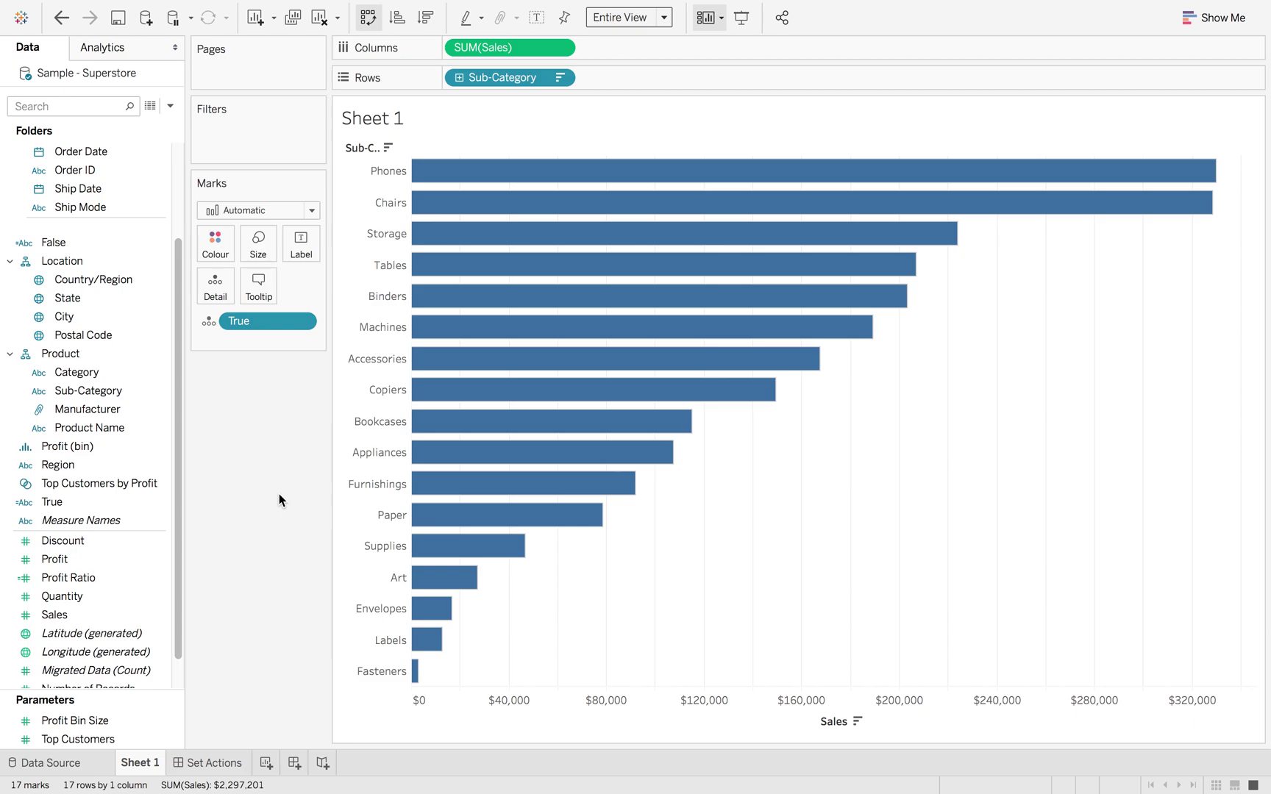
- Create a set from Sub-Category named Sub Cat that contains Copiers
right_click(99, 398)
mouse_move(192, 530)
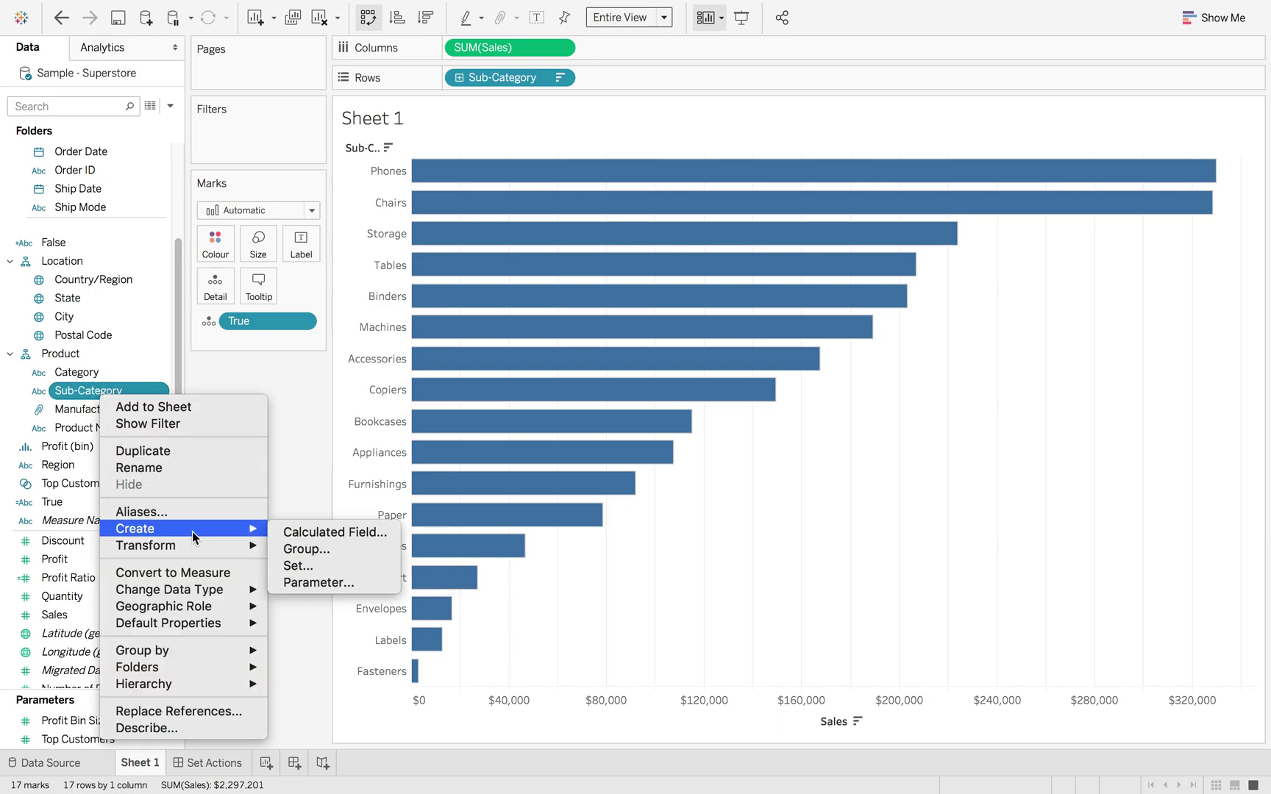
left_click(308, 565)
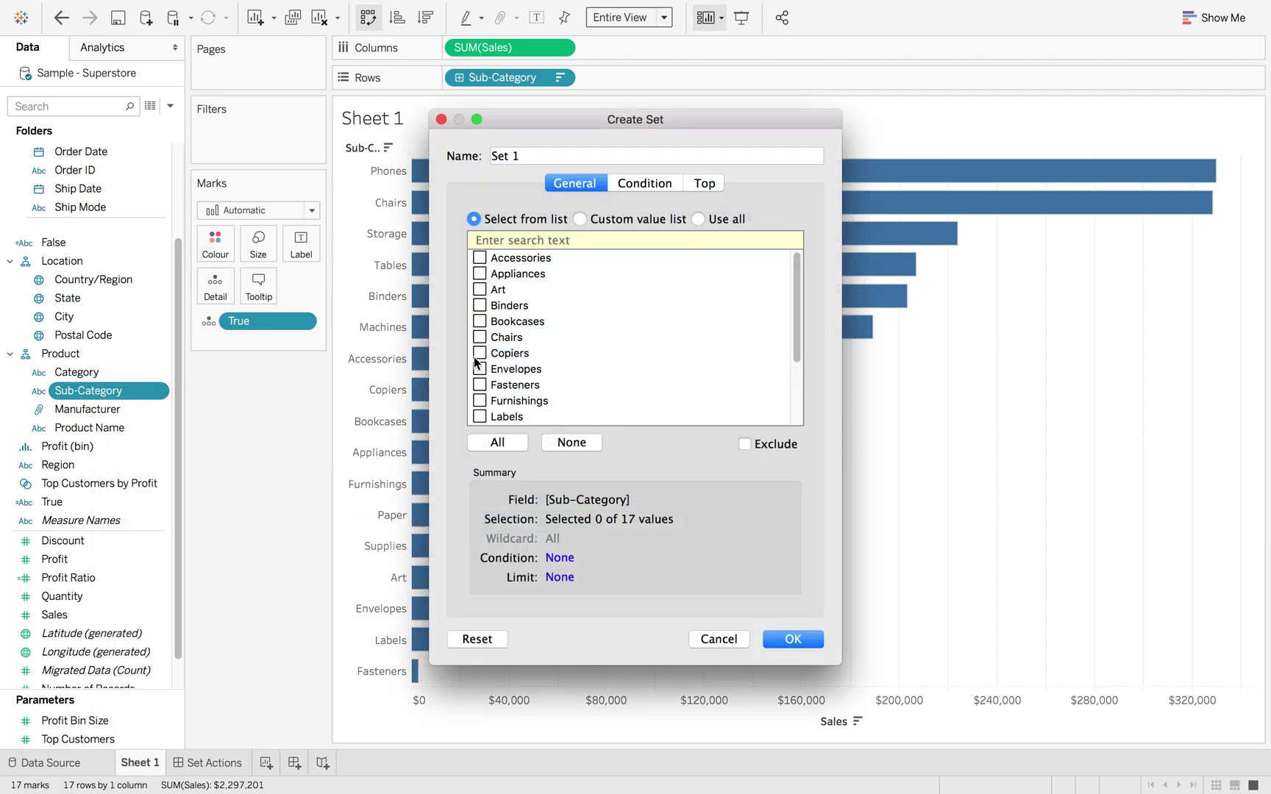
left_click(480, 353)
left_click(550, 156)
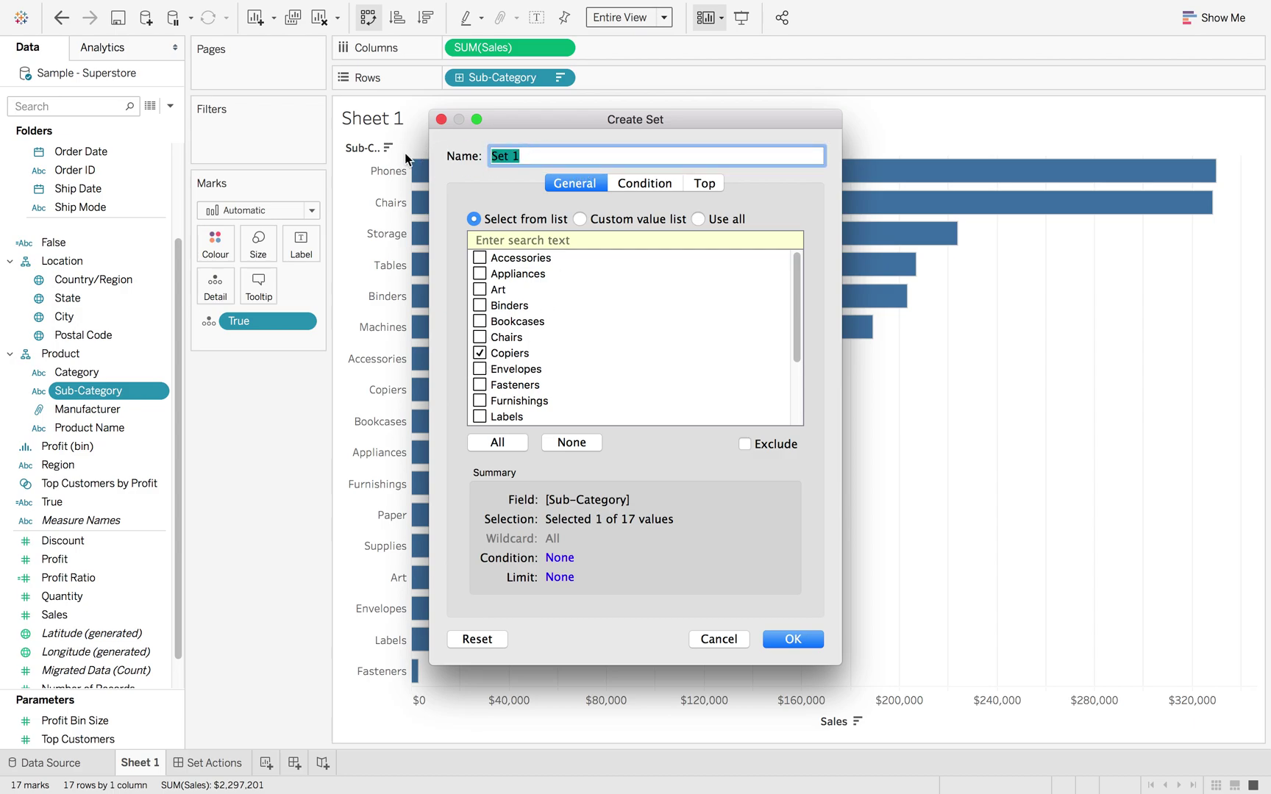
type("Sub Cat")
left_click(796, 638)
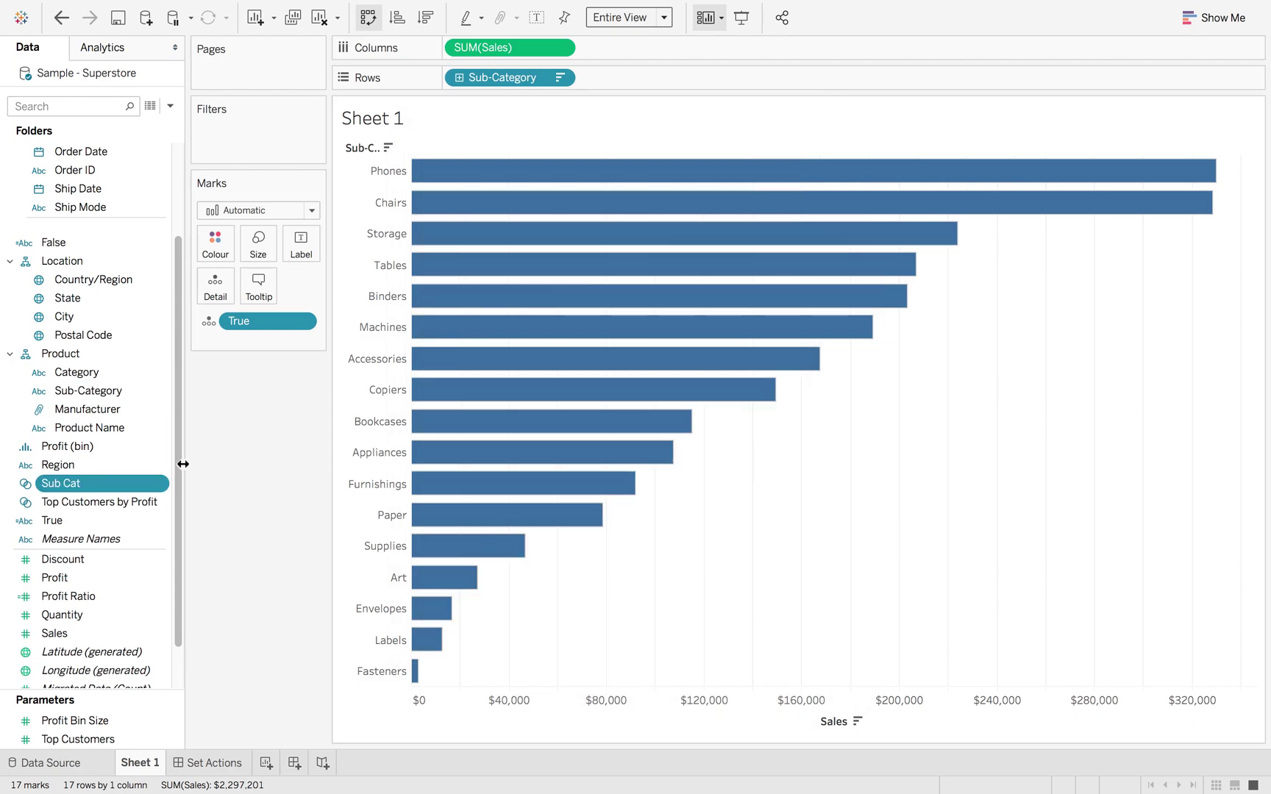
- Colour and split the bars by Sub Cat In/Out, then show the Set Actions dashboard
left_click_drag(66, 494, 215, 246)
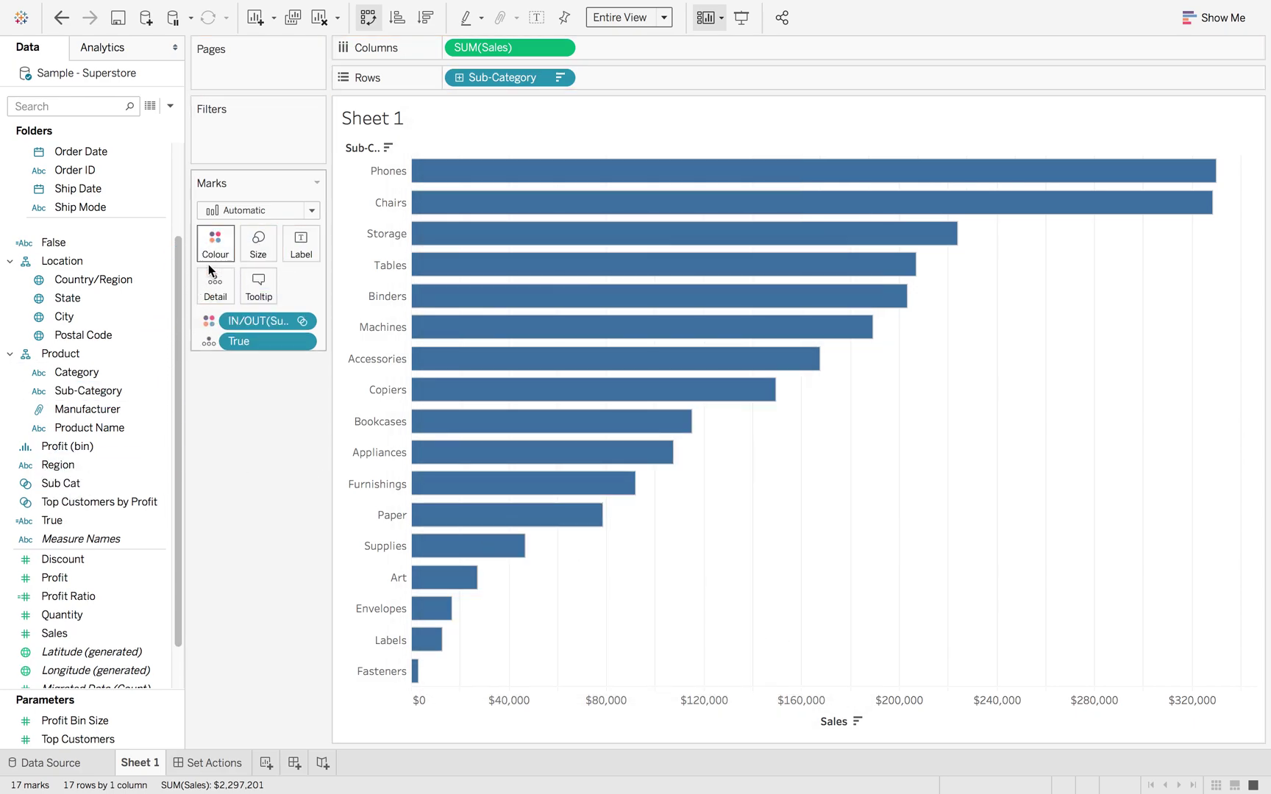
left_click_drag(105, 494, 612, 79)
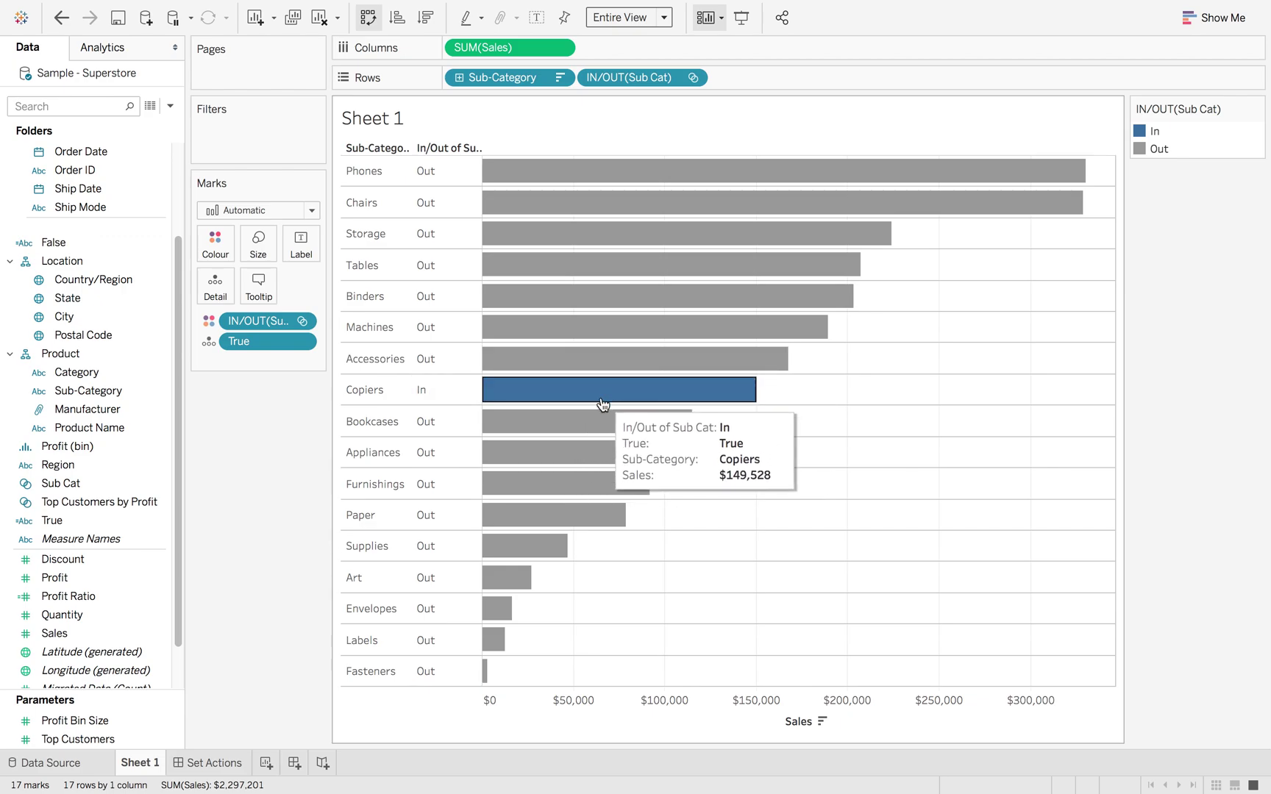
left_click(189, 768)
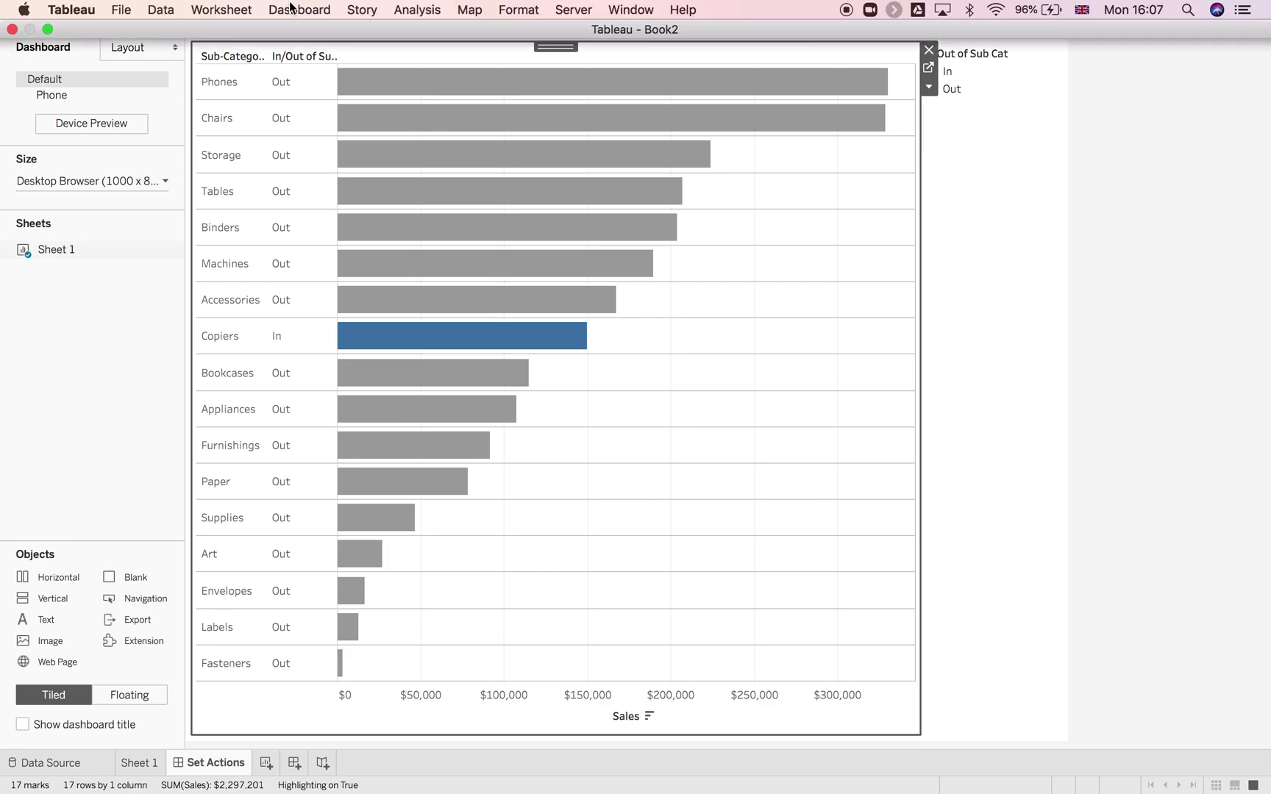
- Add a Change Set Values action named SubCat that targets the Sub Cat set
left_click(292, 9)
left_click(361, 226)
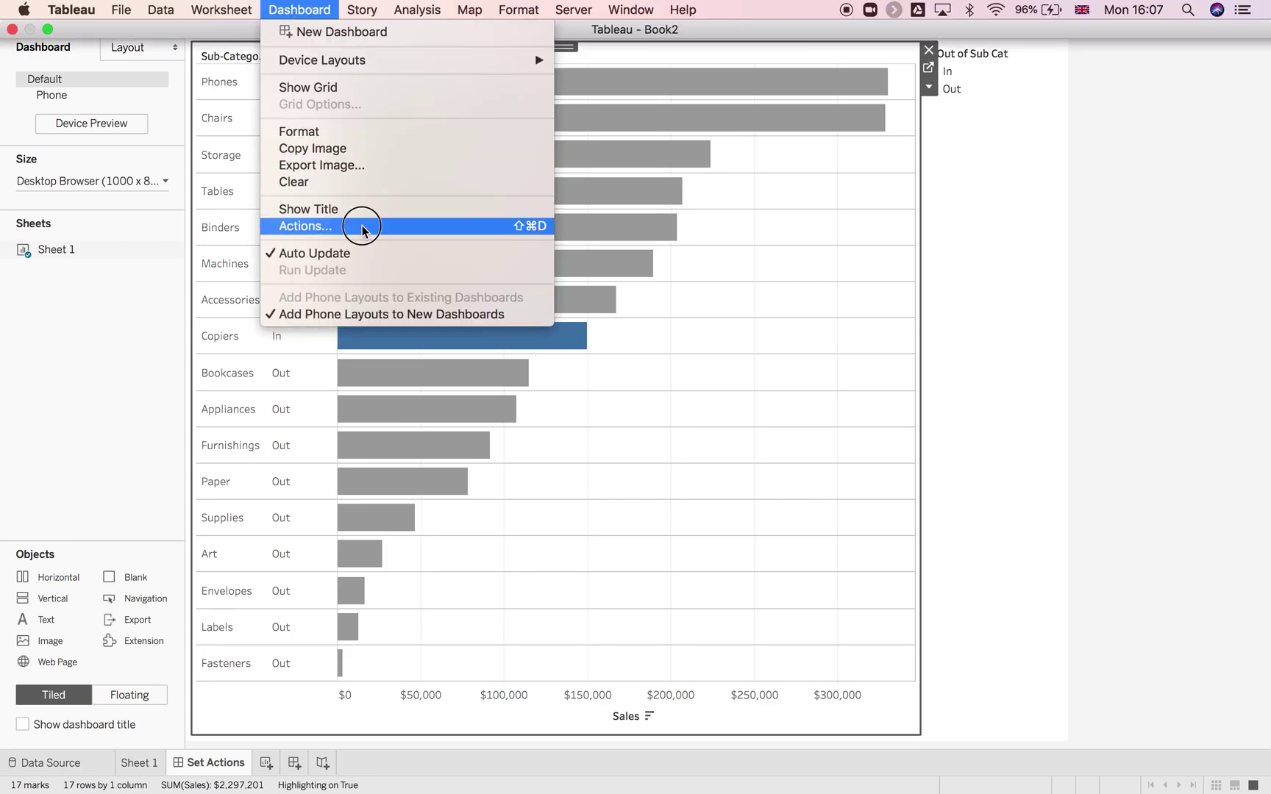
left_click(478, 437)
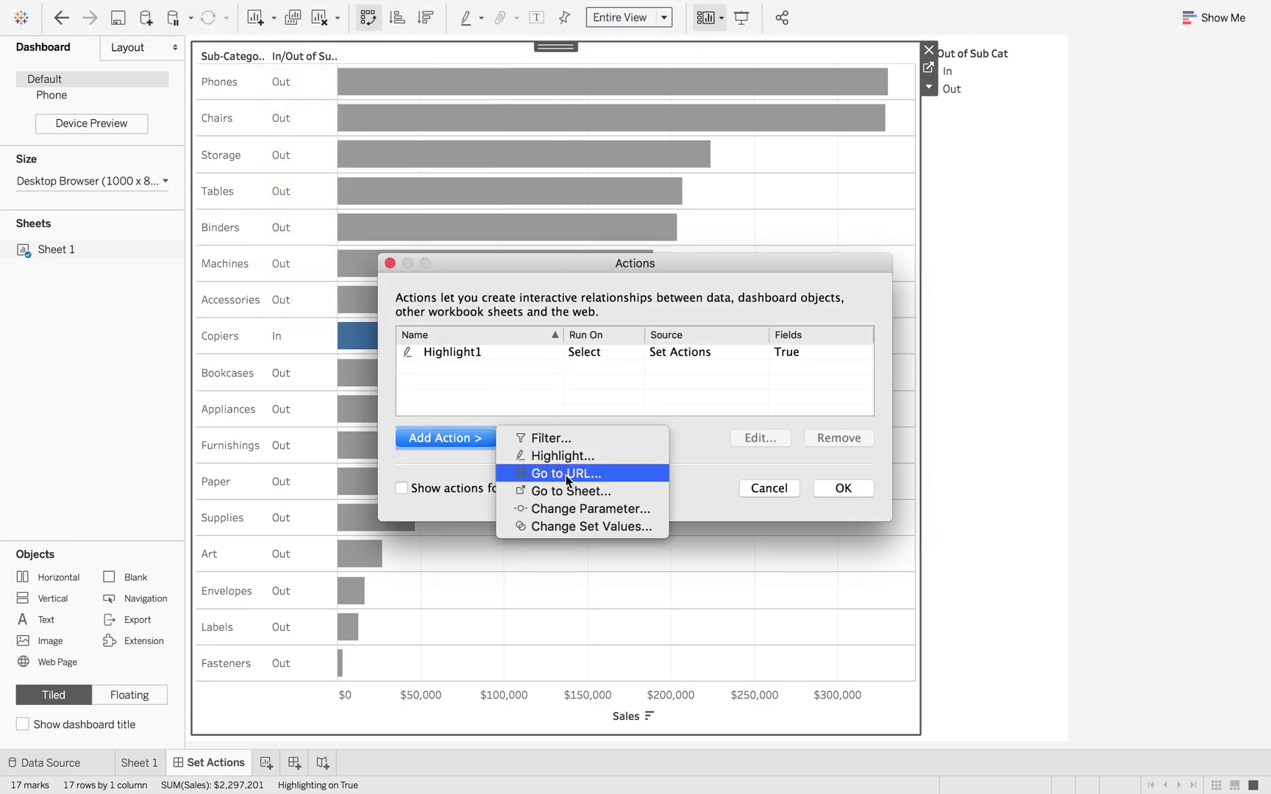
left_click(575, 525)
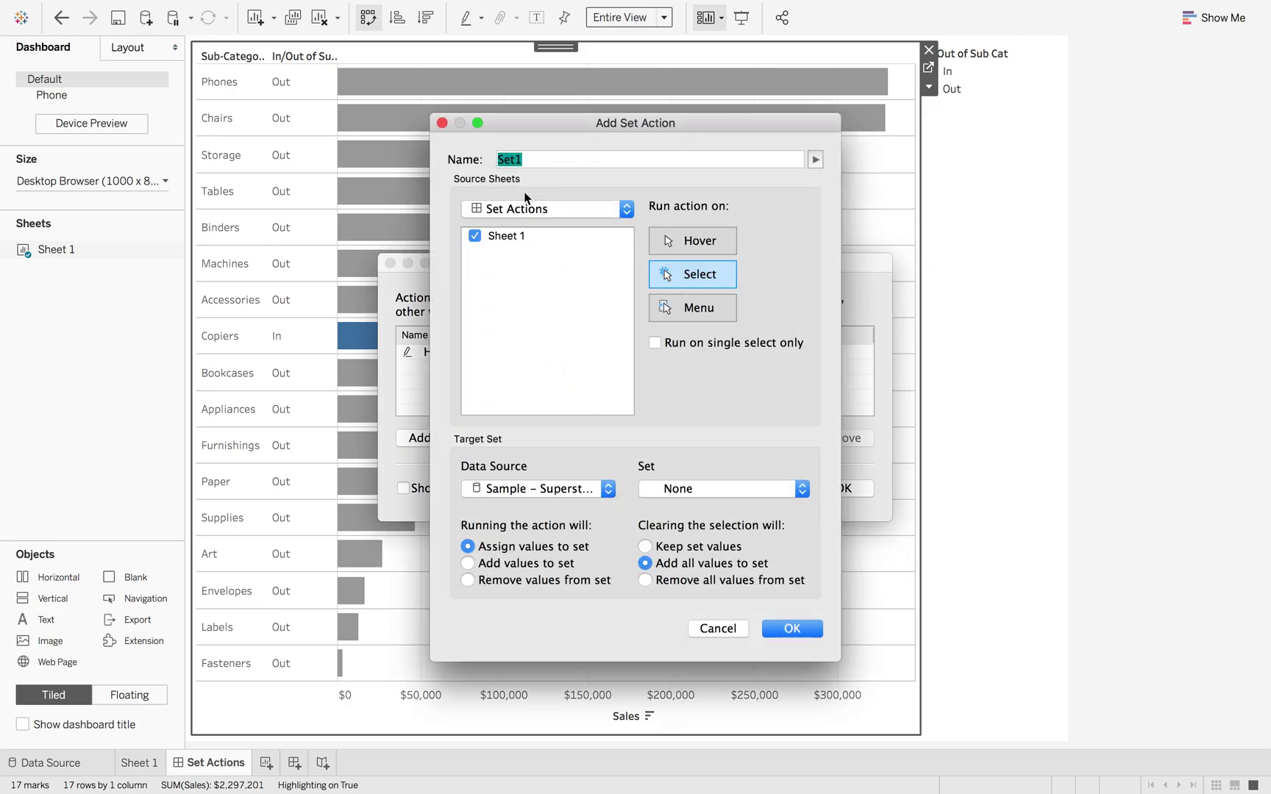
double_click(540, 159)
type("Sub")
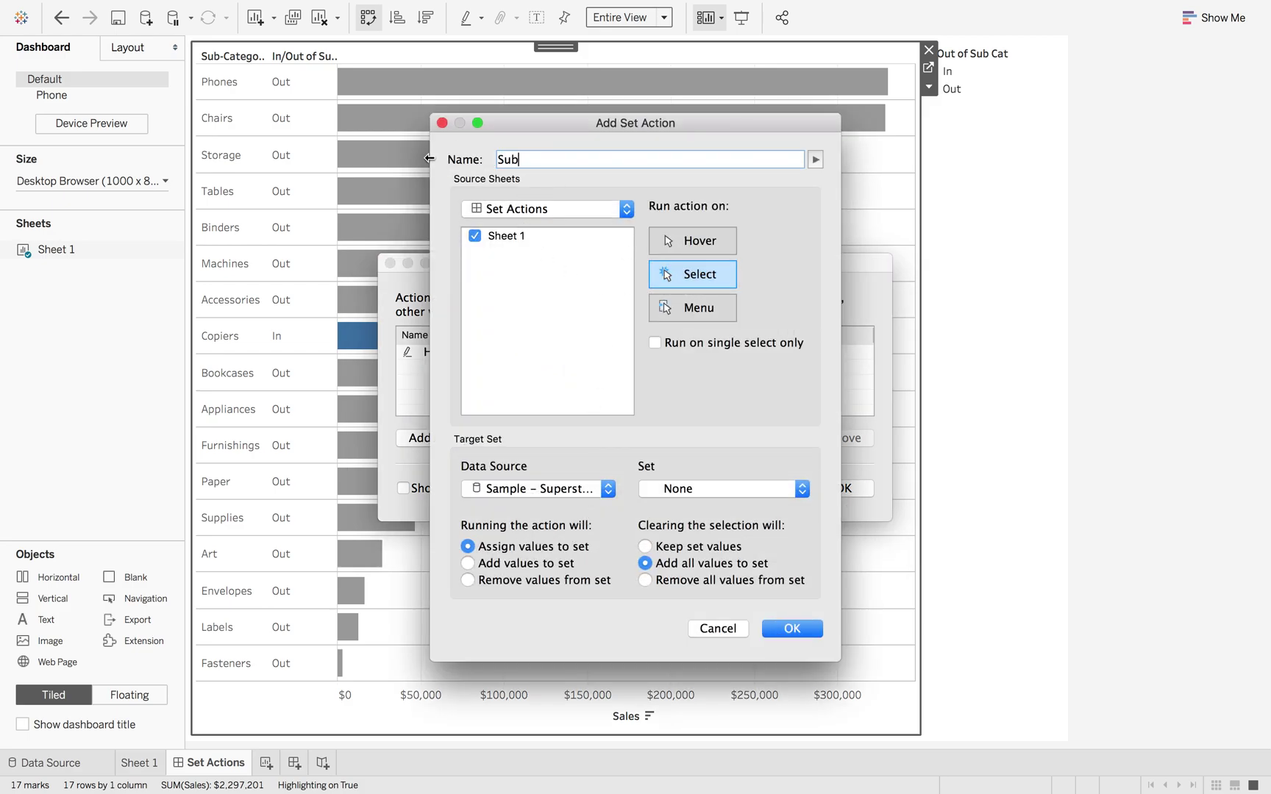
type("Cat")
left_click(701, 486)
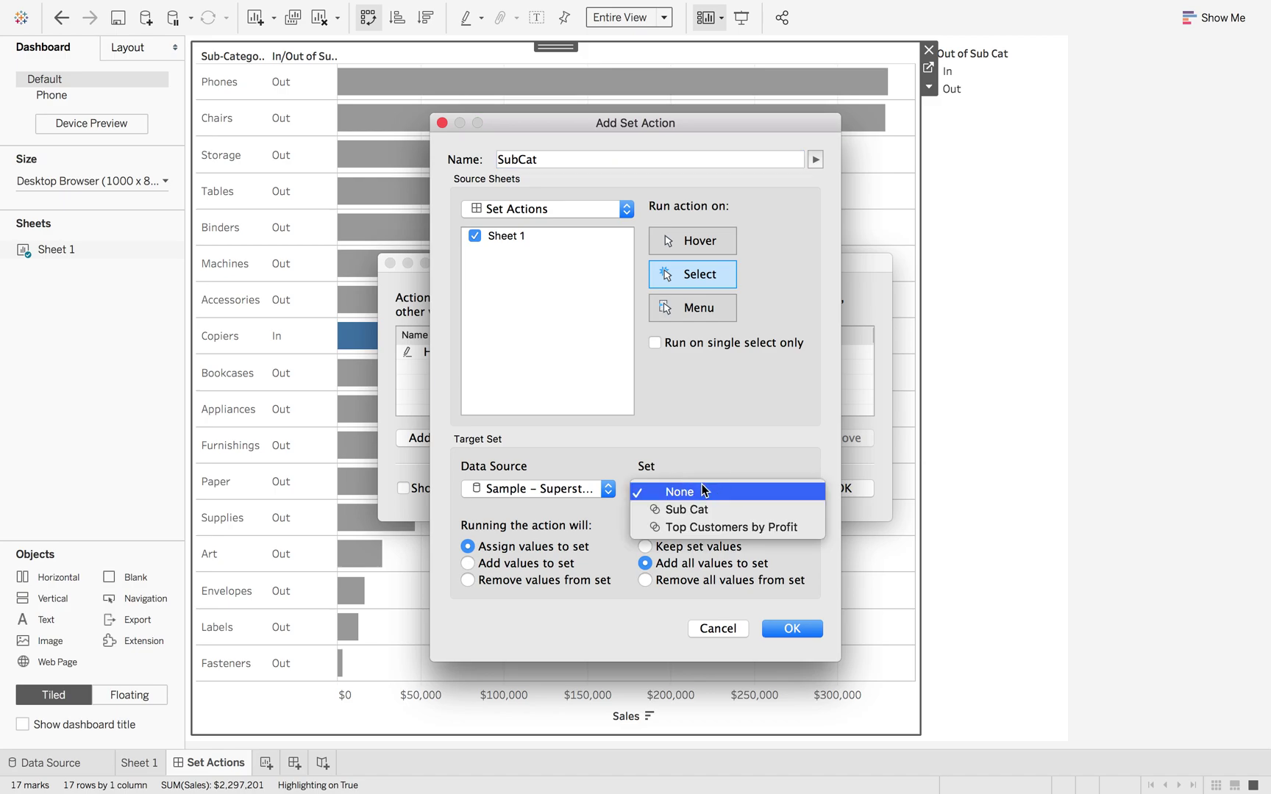
left_click(705, 508)
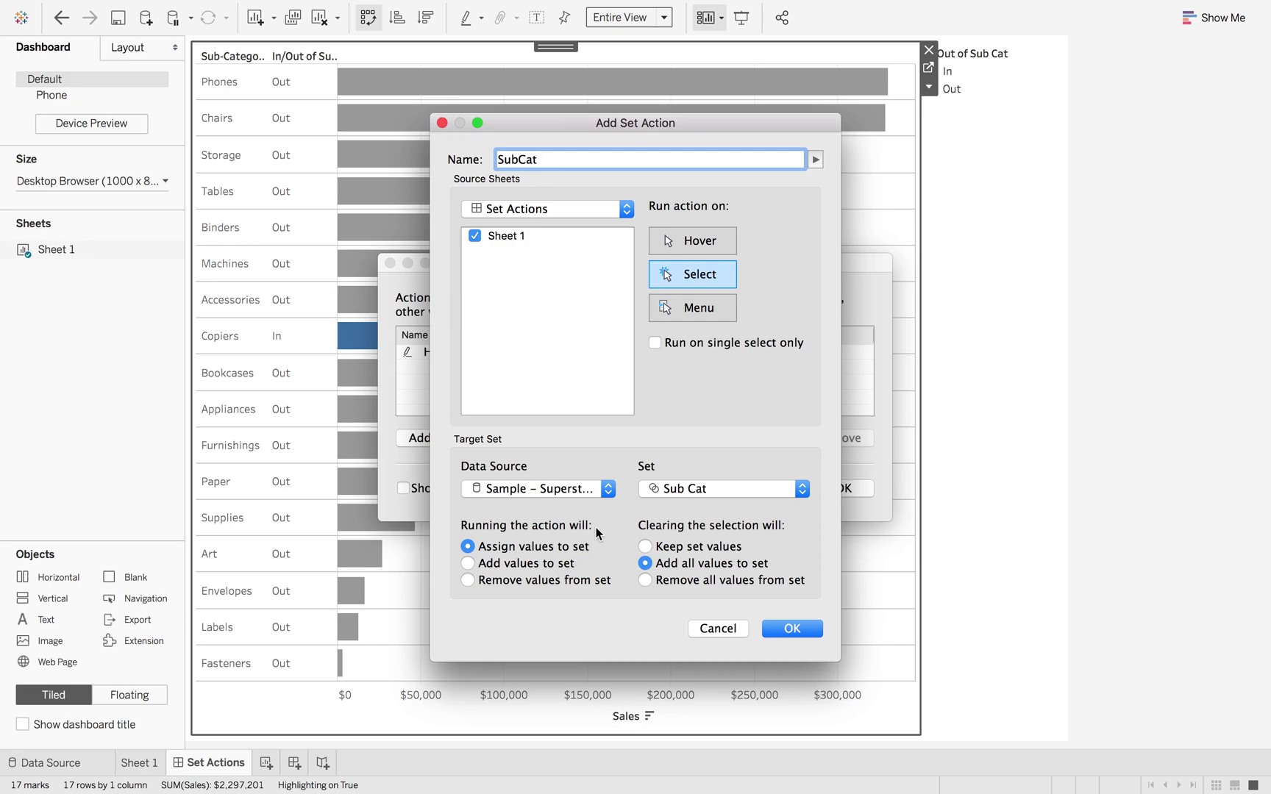
left_click(792, 629)
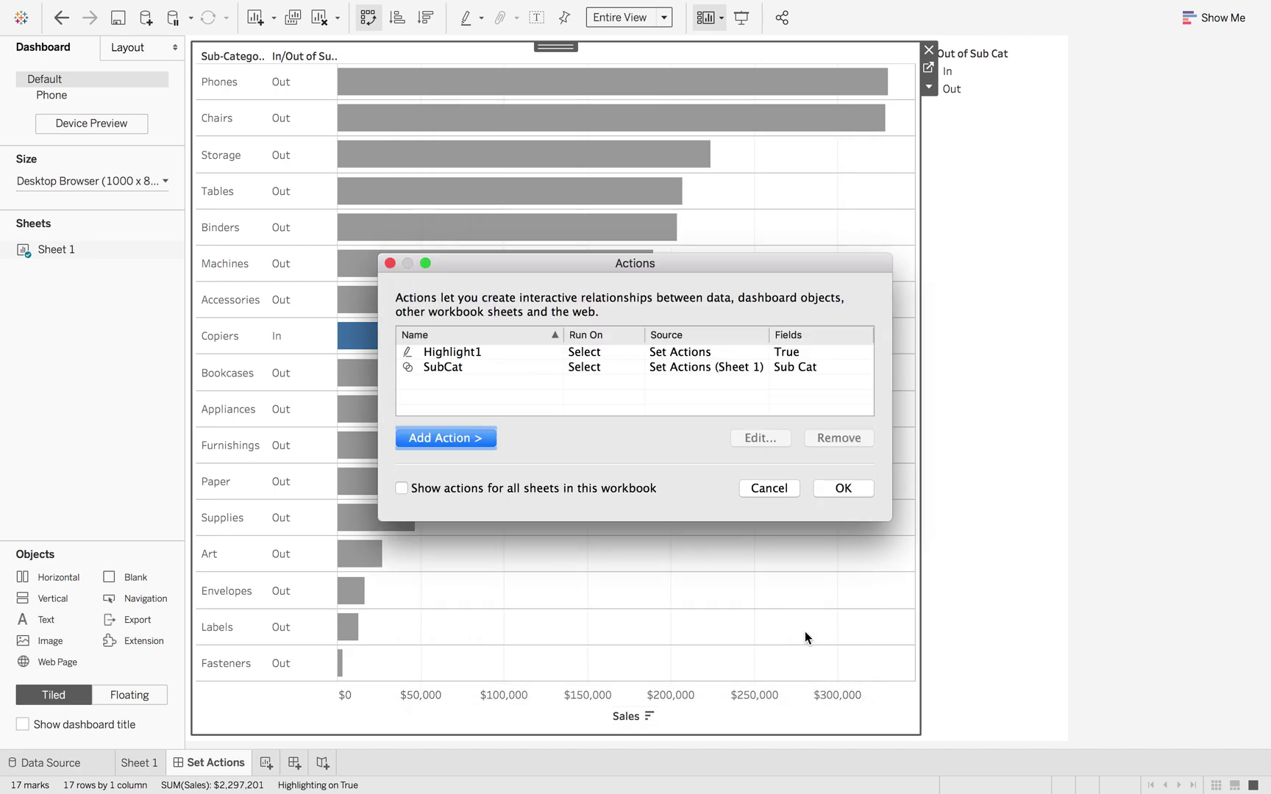
- Test the action on Accessories, Machines, Binders, Tables, Appliances and Supplies, then clear the selection
left_click(857, 492)
left_click(559, 297)
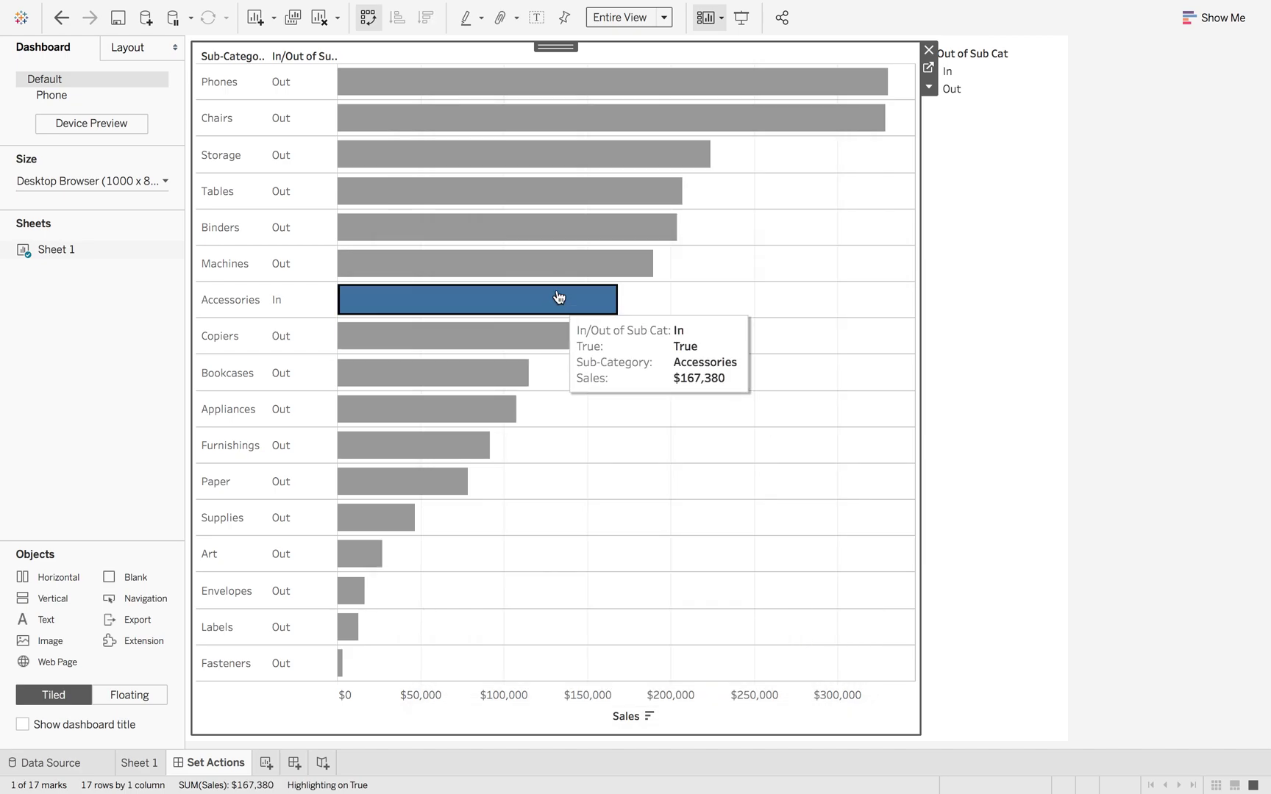
left_click(569, 263)
left_click(620, 229)
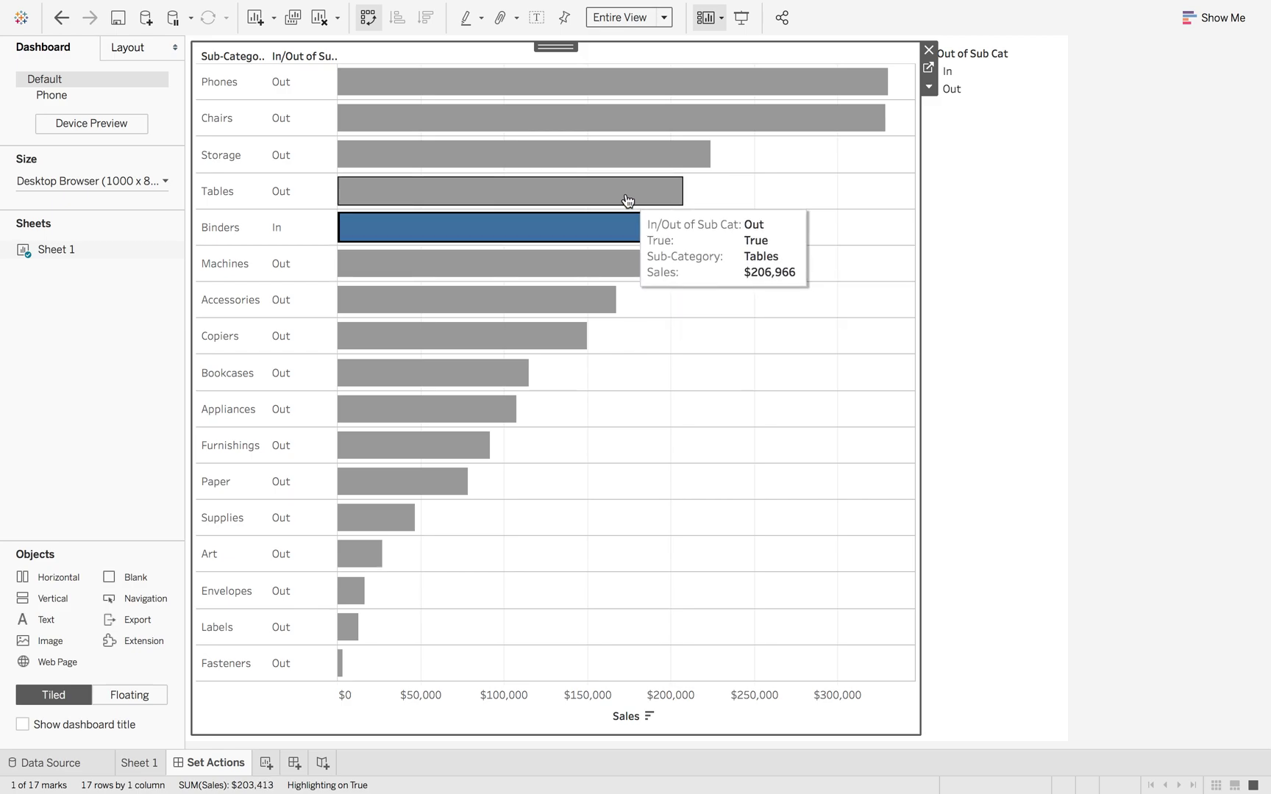
left_click(627, 200)
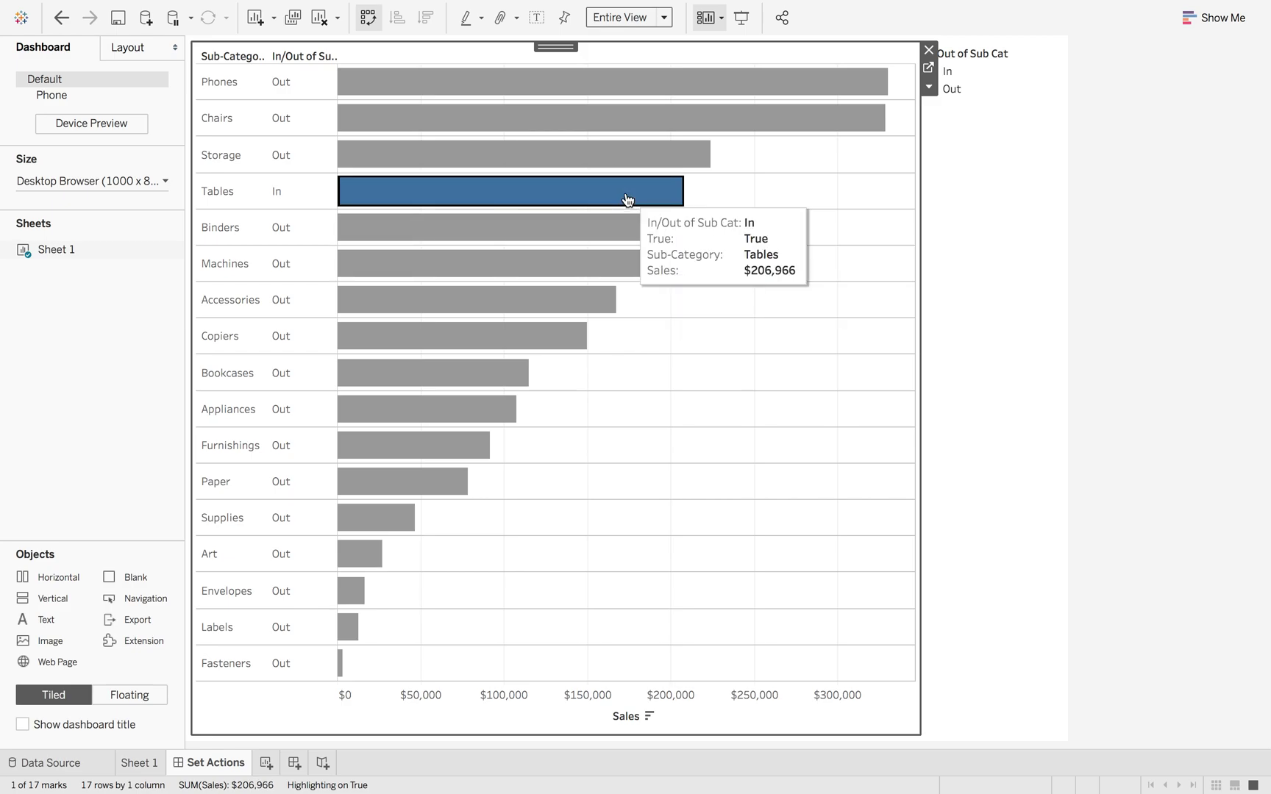
left_click(574, 306, "ctrl")
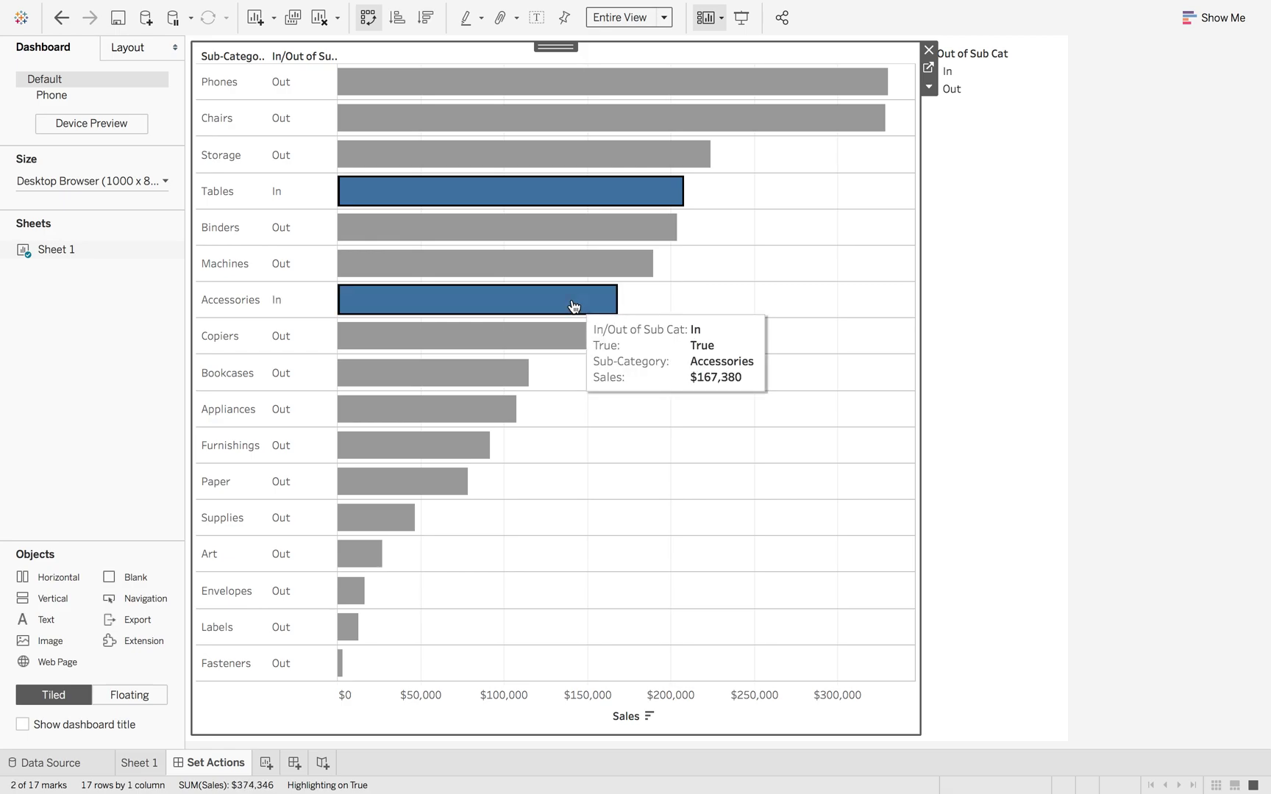
left_click(438, 411, "ctrl")
left_click(392, 518, "ctrl")
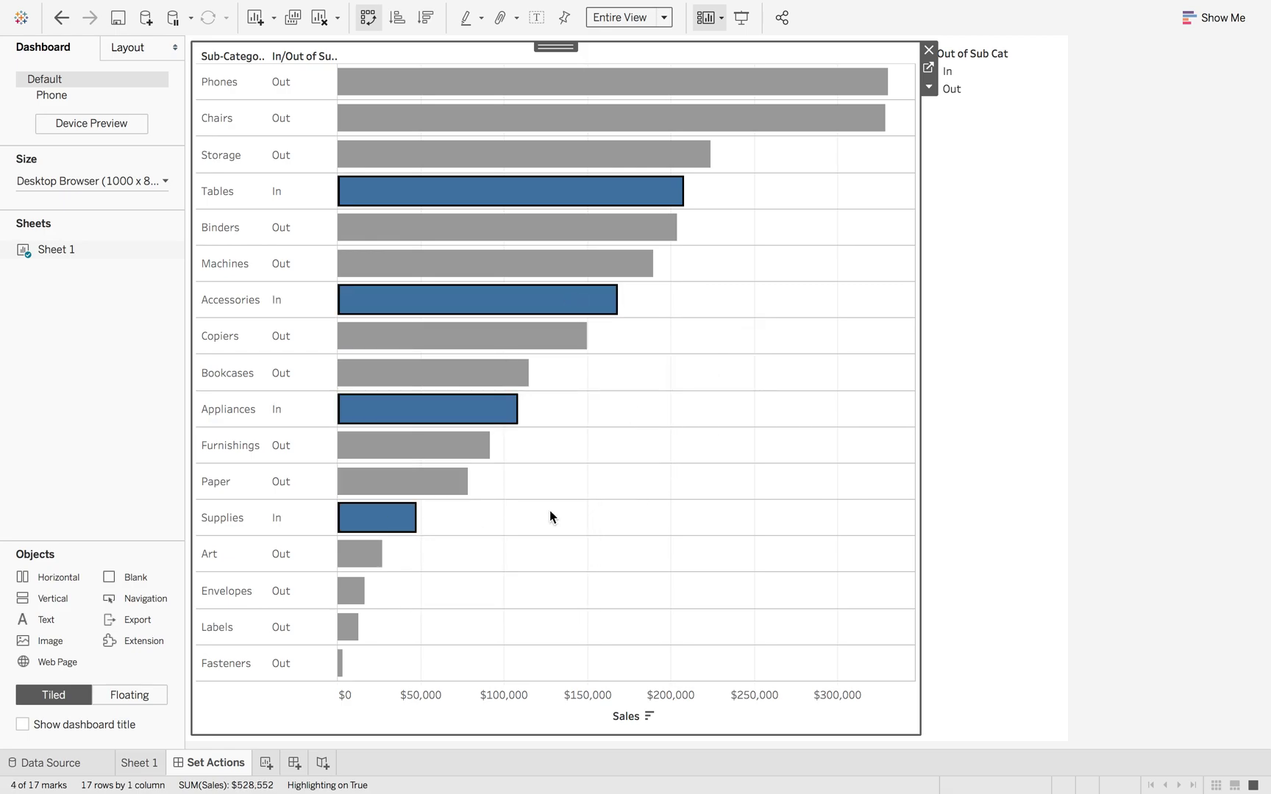
left_click(611, 434)
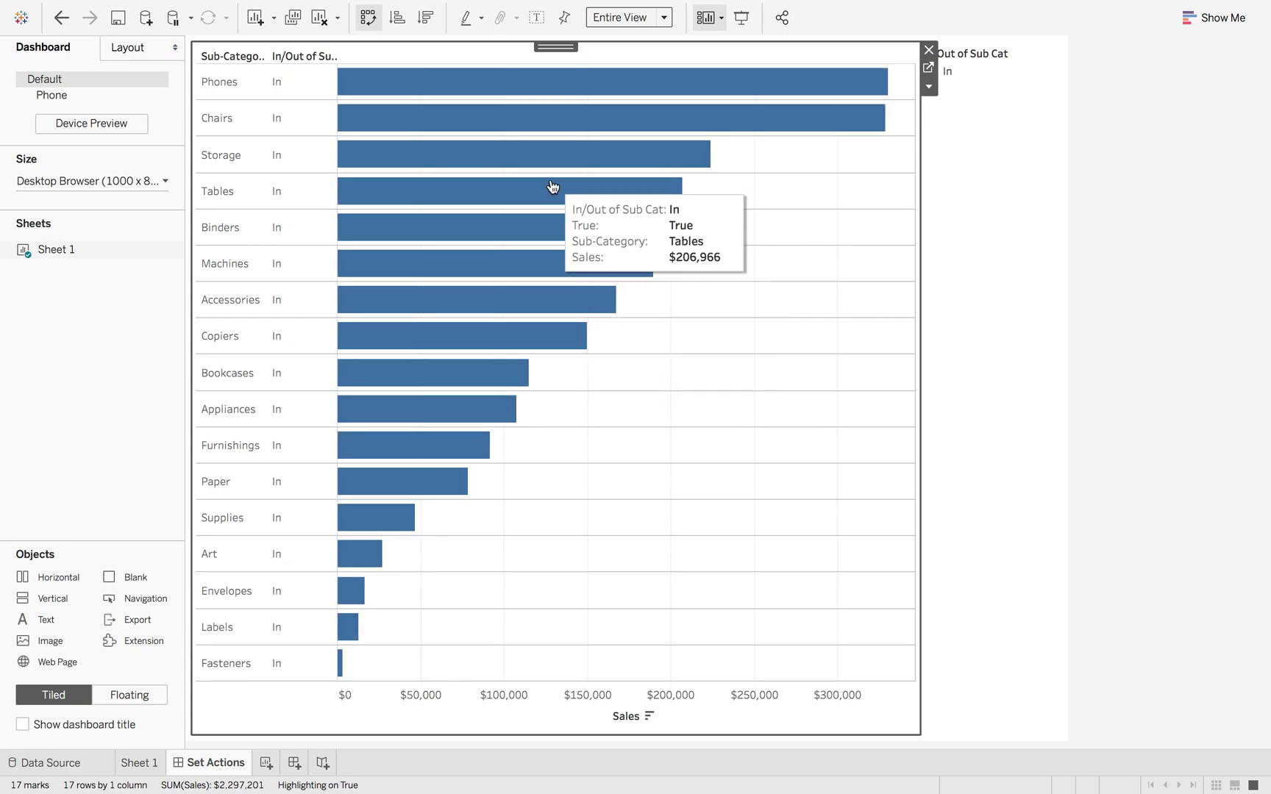
- Make Tables, then Binders, the only In bar, then clear so every bar is In
left_click(553, 188)
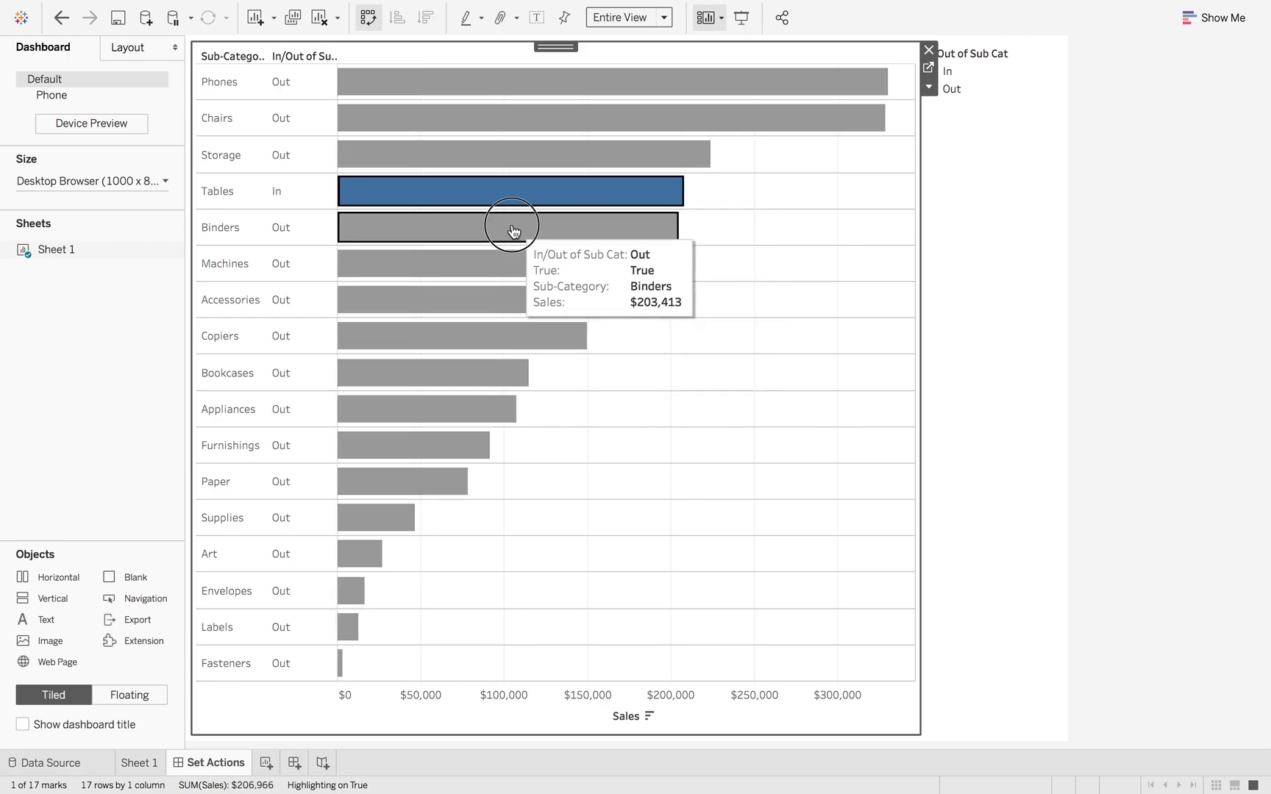
left_click(513, 232)
left_click(804, 211)
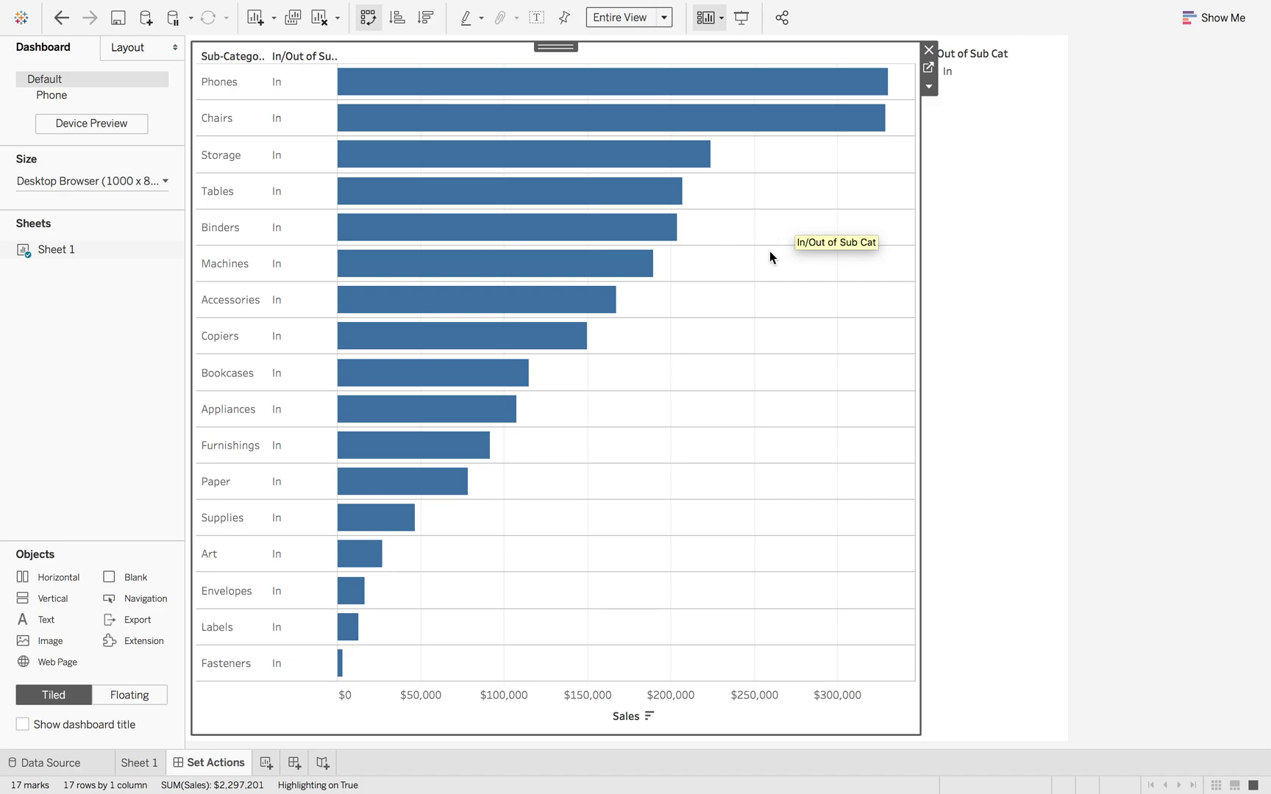
mouse_move(636, 236)
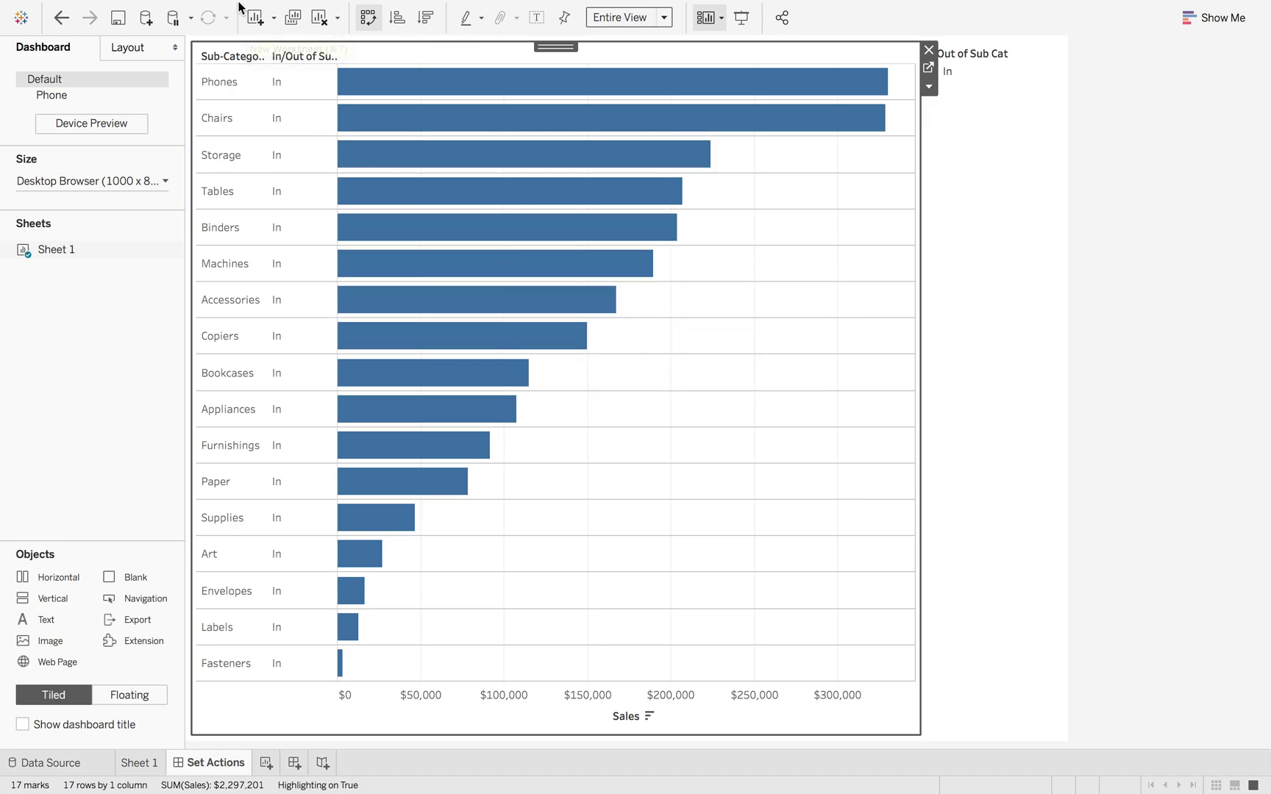
- Set the SubCat action to 'Remove values from set', with 'Add all values to set' on clearing
mouse_move(242, 4)
left_click(309, 9)
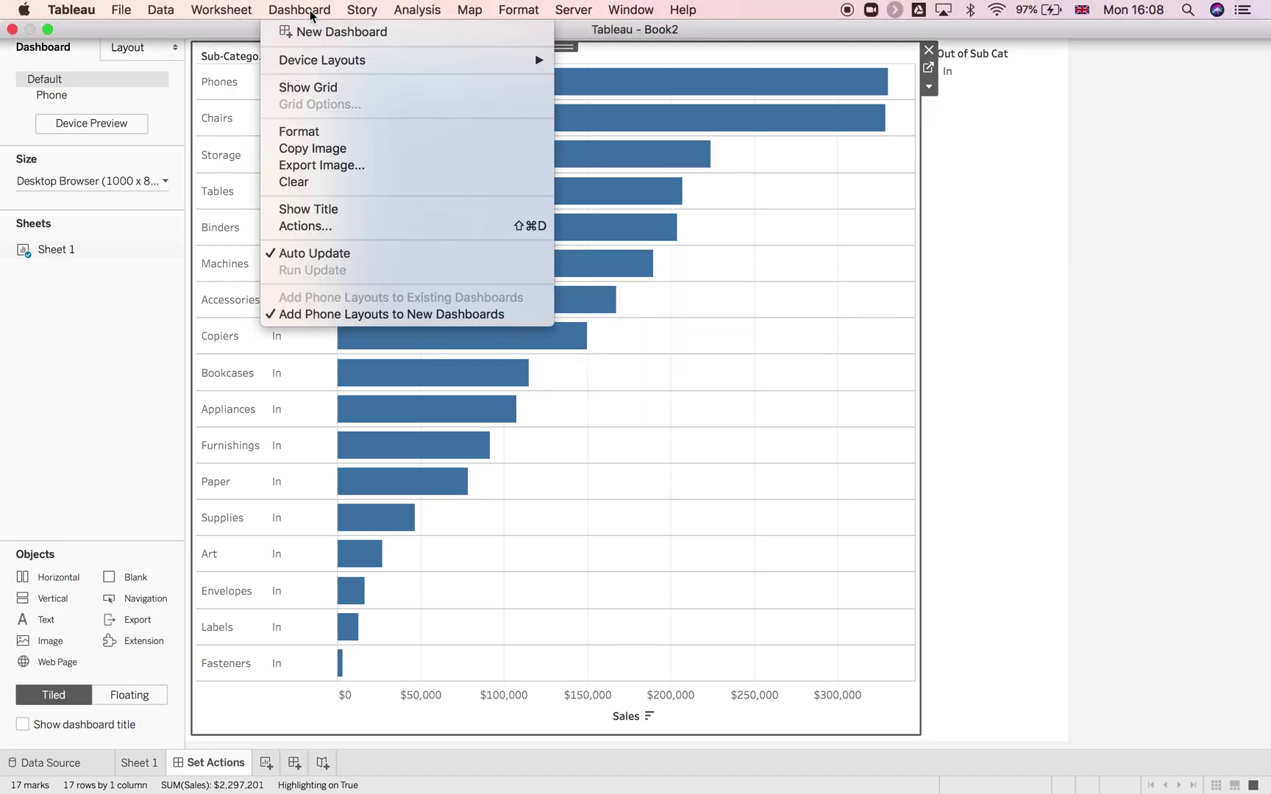
left_click(354, 225)
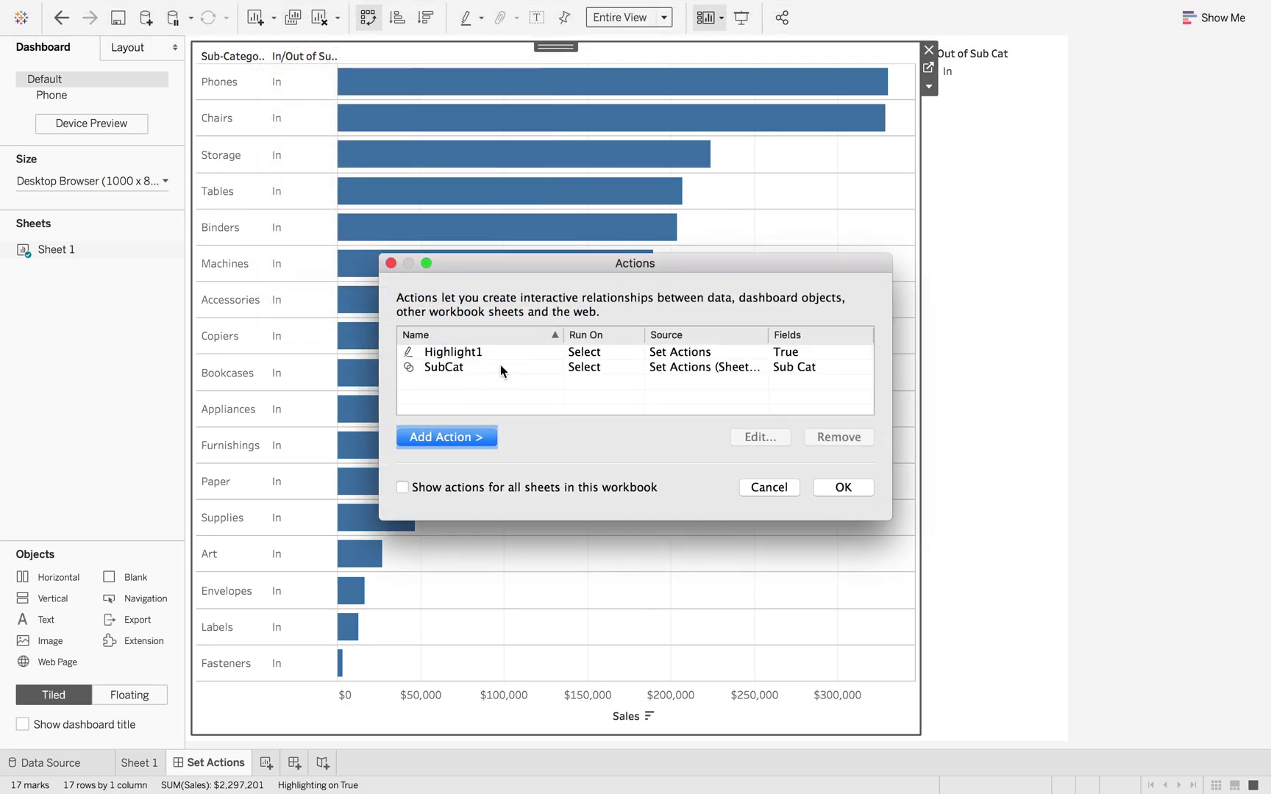
left_click(500, 367)
left_click(764, 437)
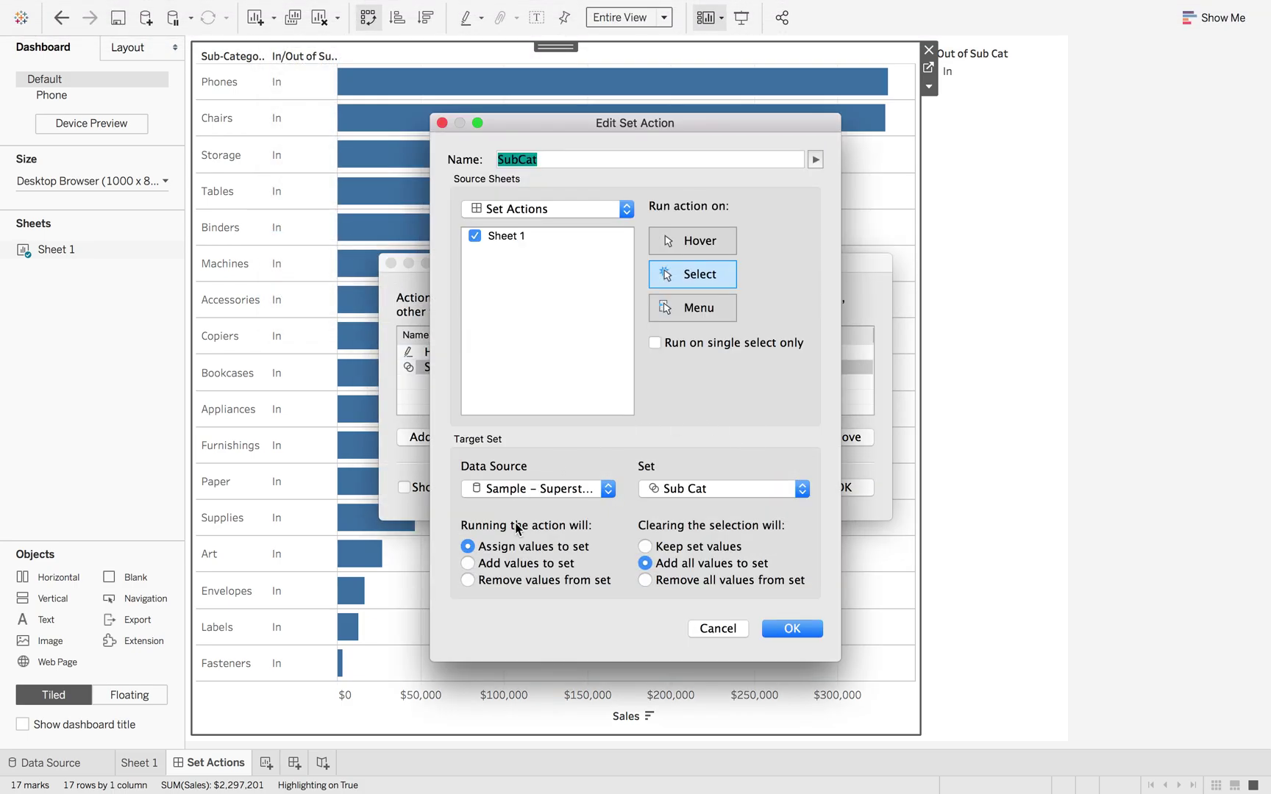
left_click(468, 580)
left_click(648, 566)
left_click(783, 630)
- Move Chairs, Accessories, Furnishings and Supplies Out of the set, then clear to reset
left_click(846, 488)
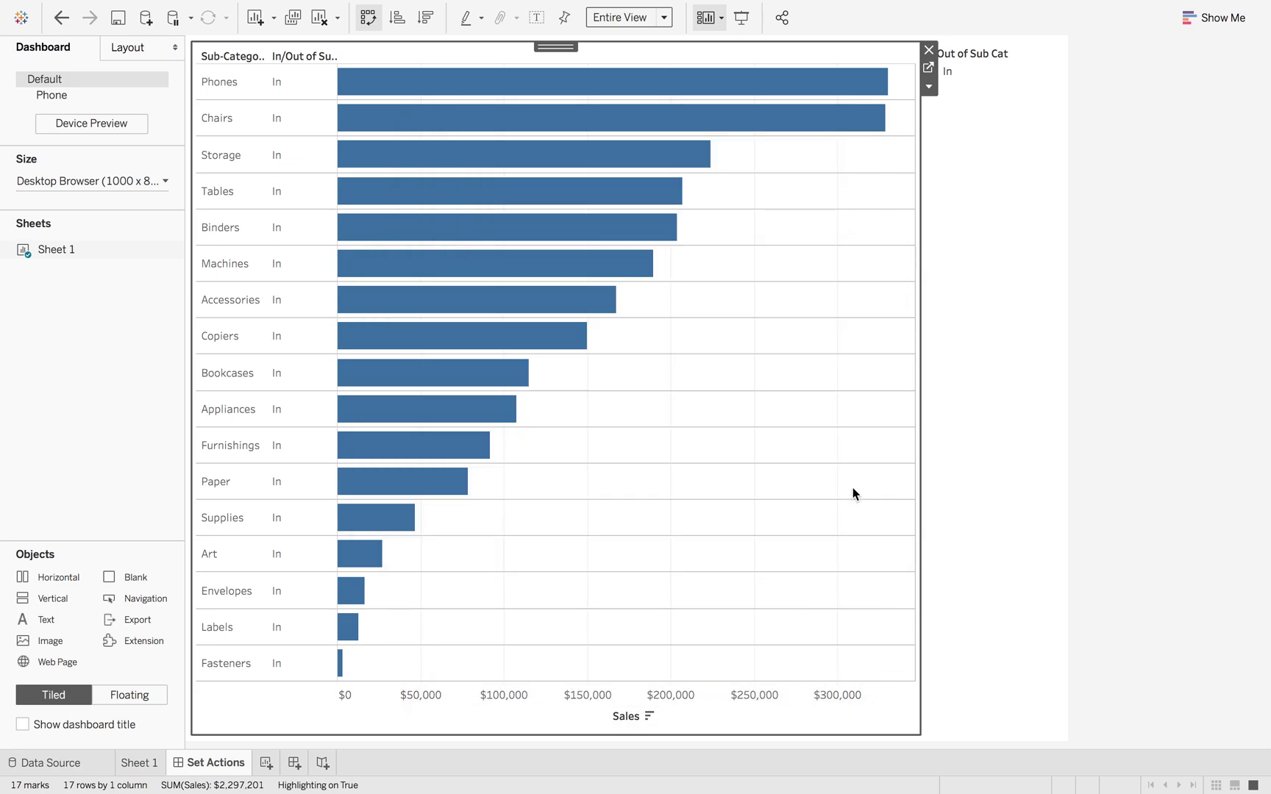
mouse_move(419, 91)
mouse_move(417, 125)
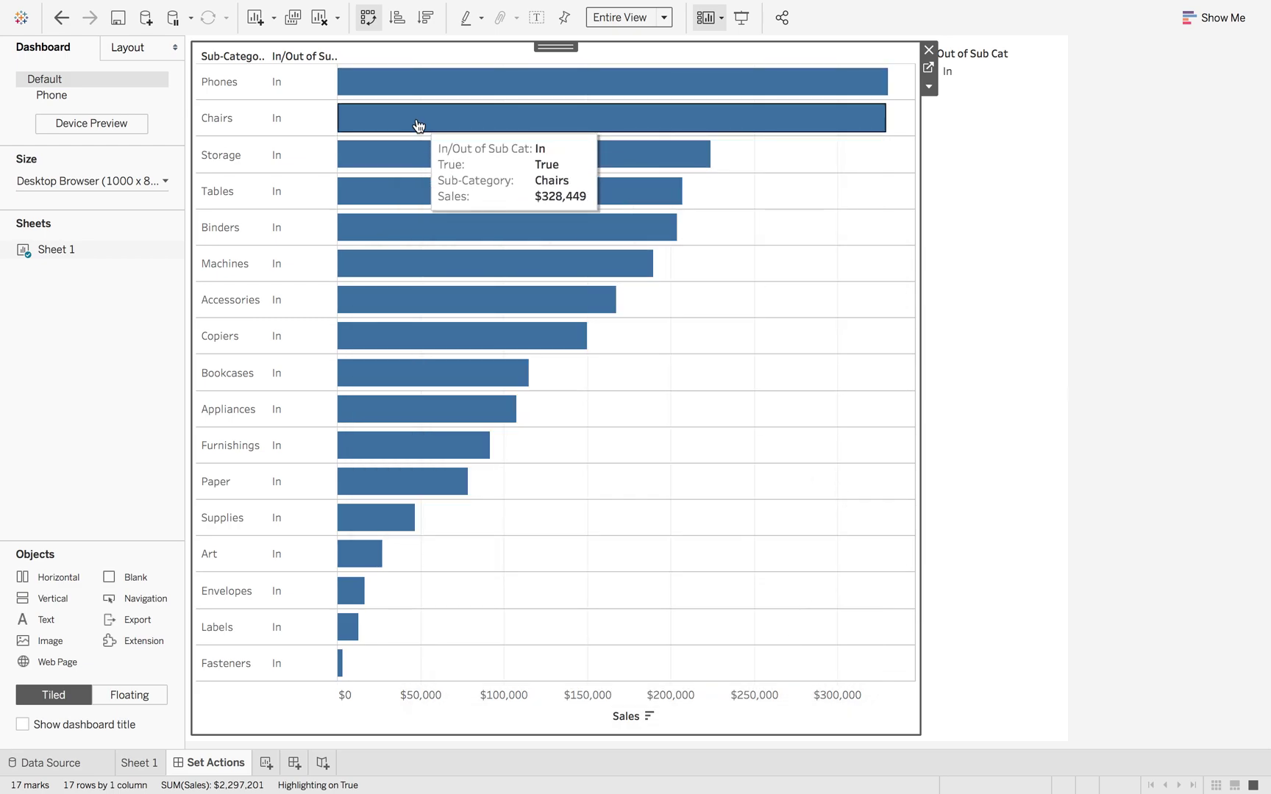
left_click(419, 121)
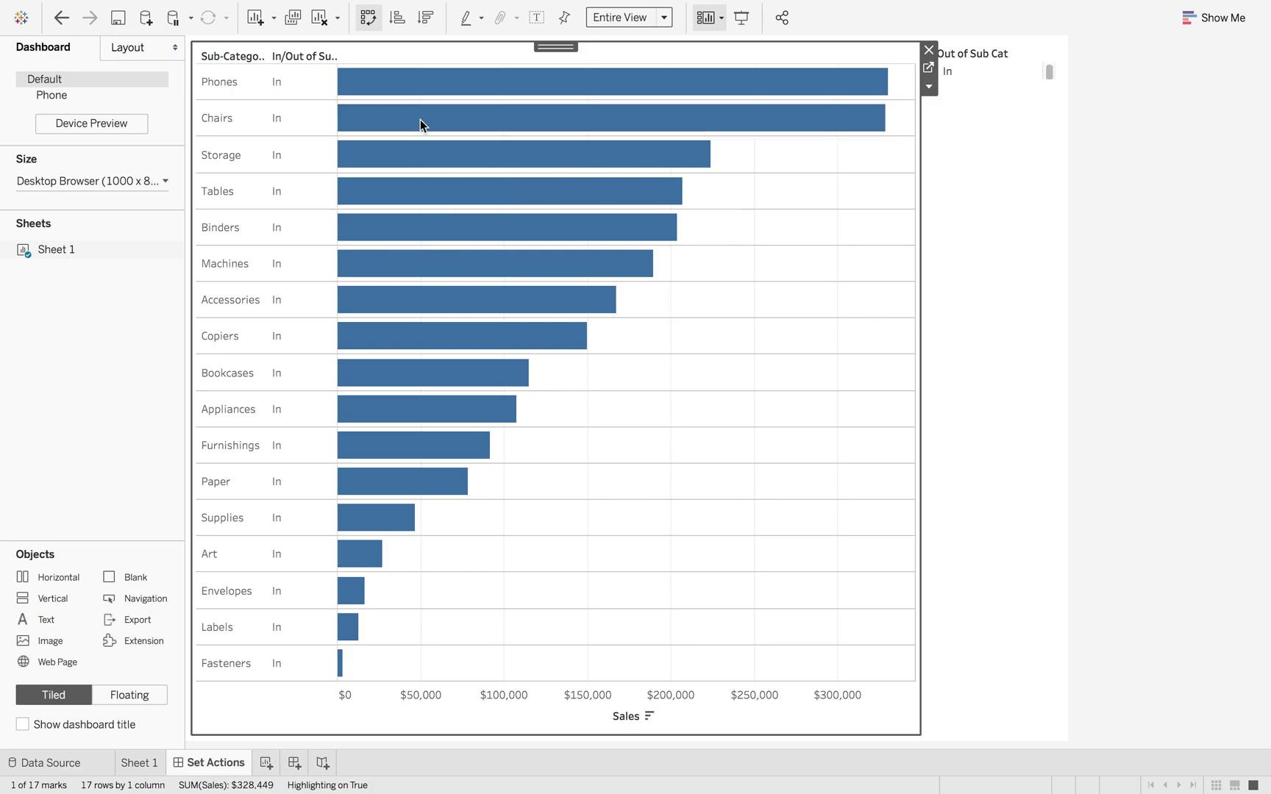
left_click(412, 309)
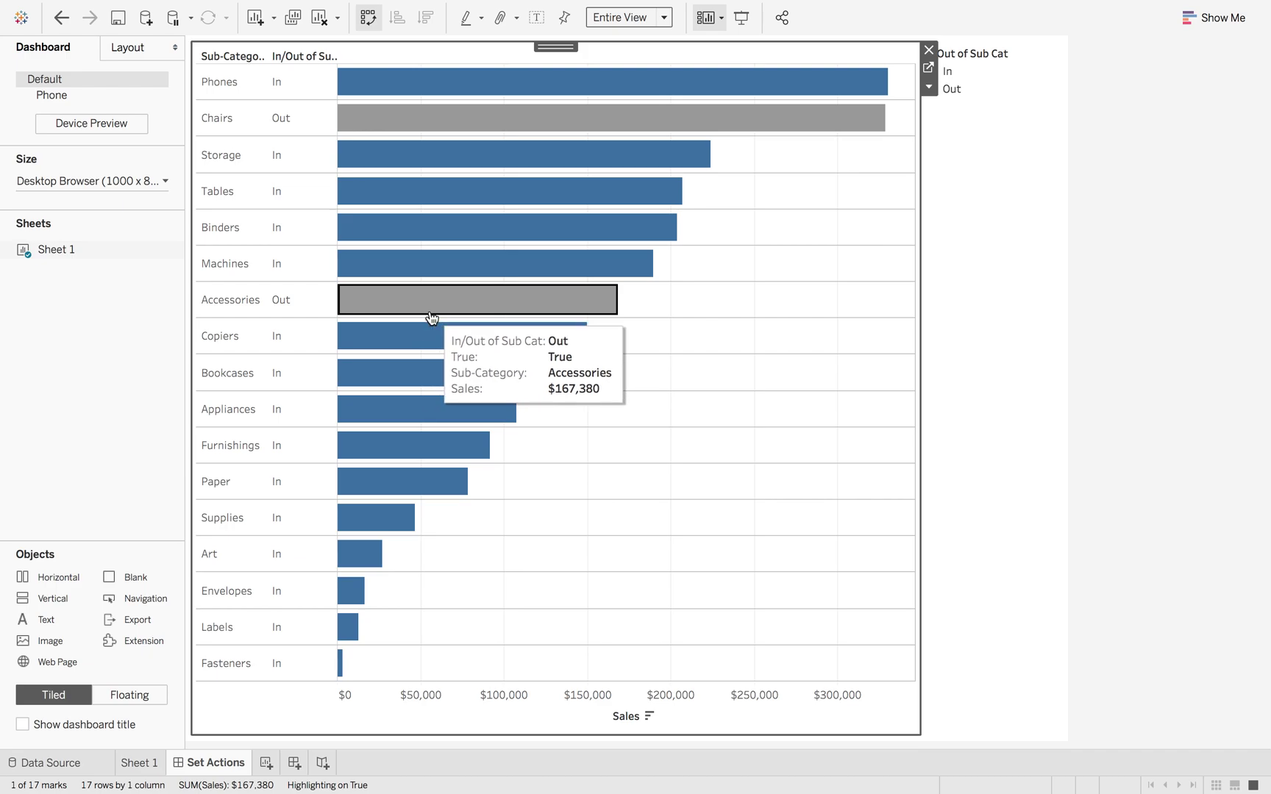
left_click(423, 450)
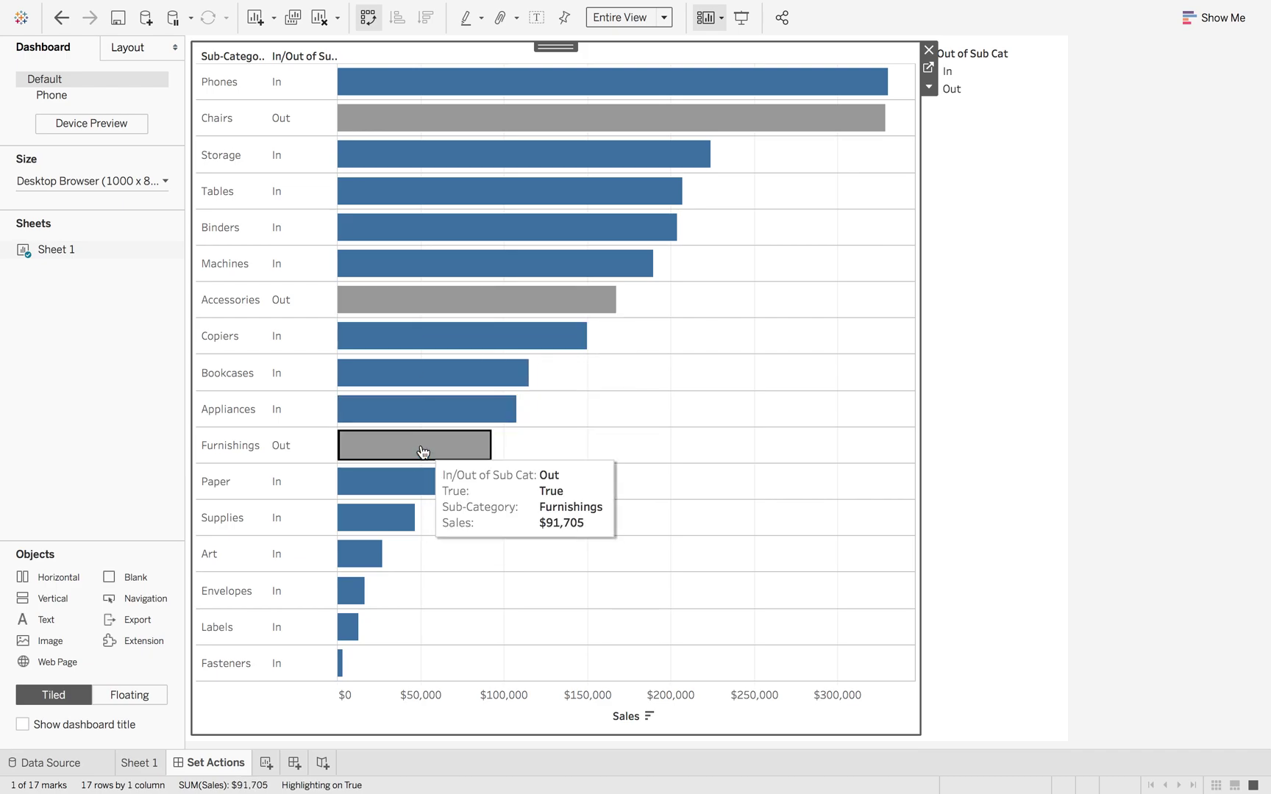
left_click(382, 524)
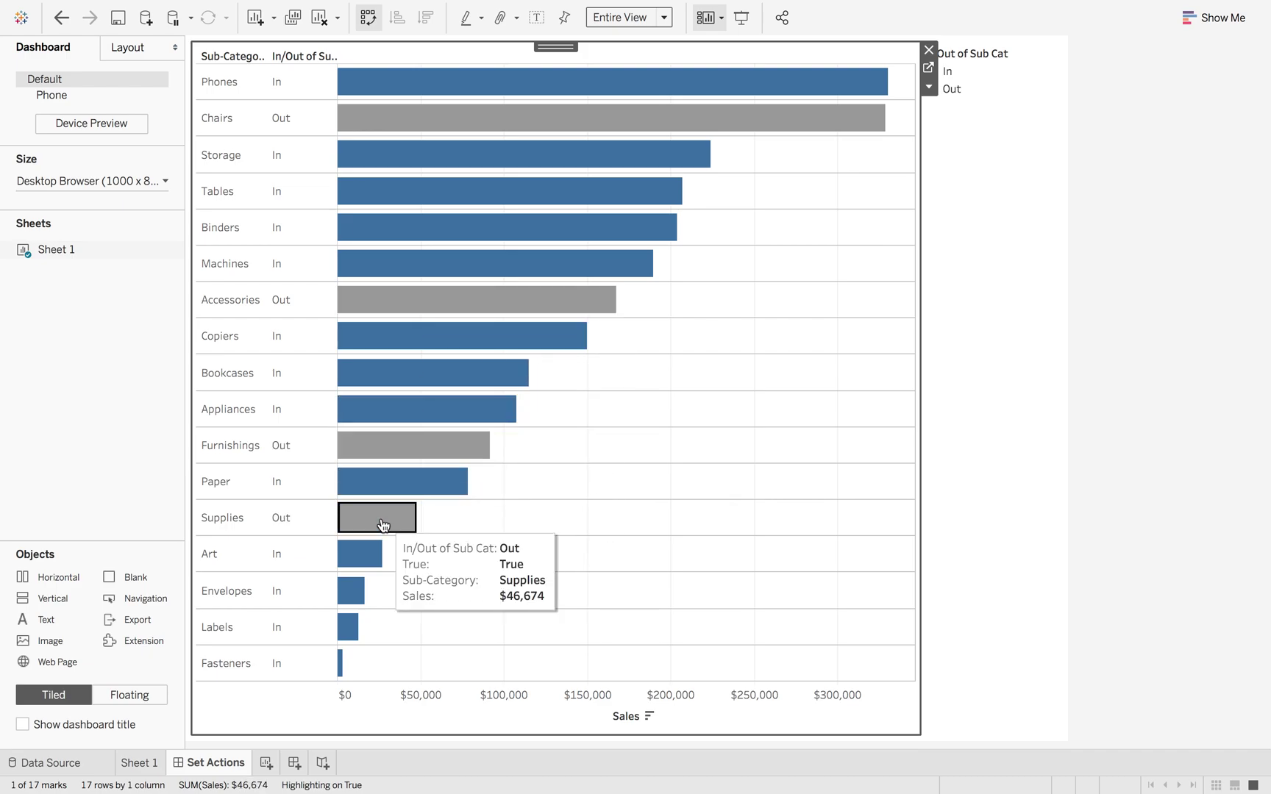
left_click(800, 483)
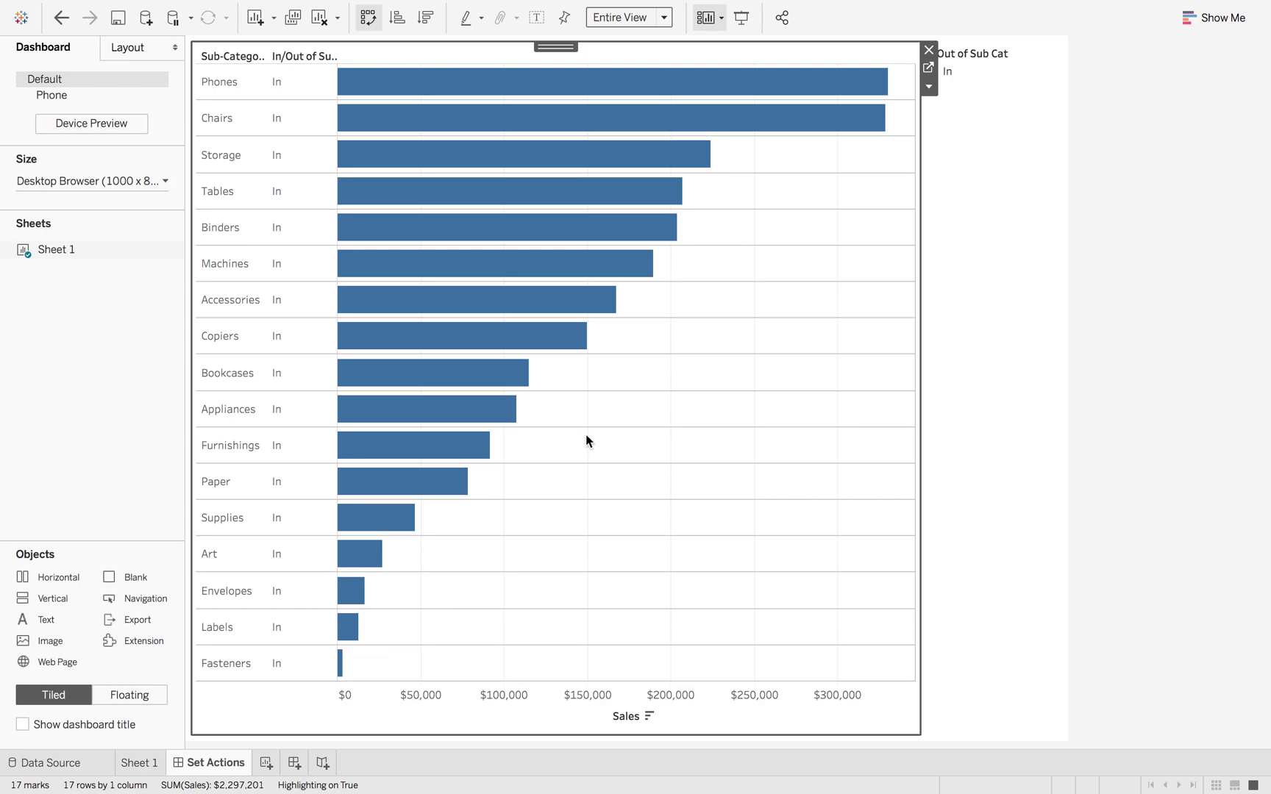
- Move Appliances, Bookcases and Copiers Out of the set, then clear to reset
mouse_move(442, 414)
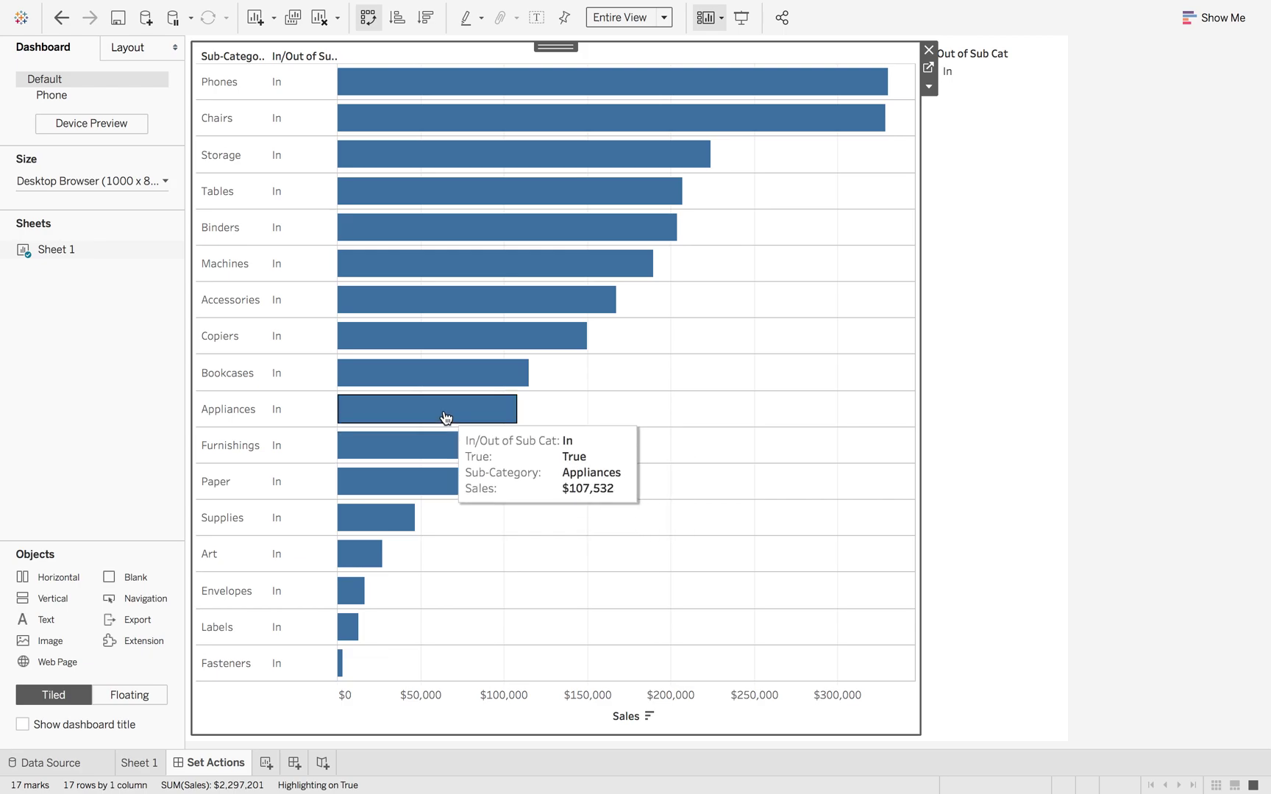
left_click(442, 413)
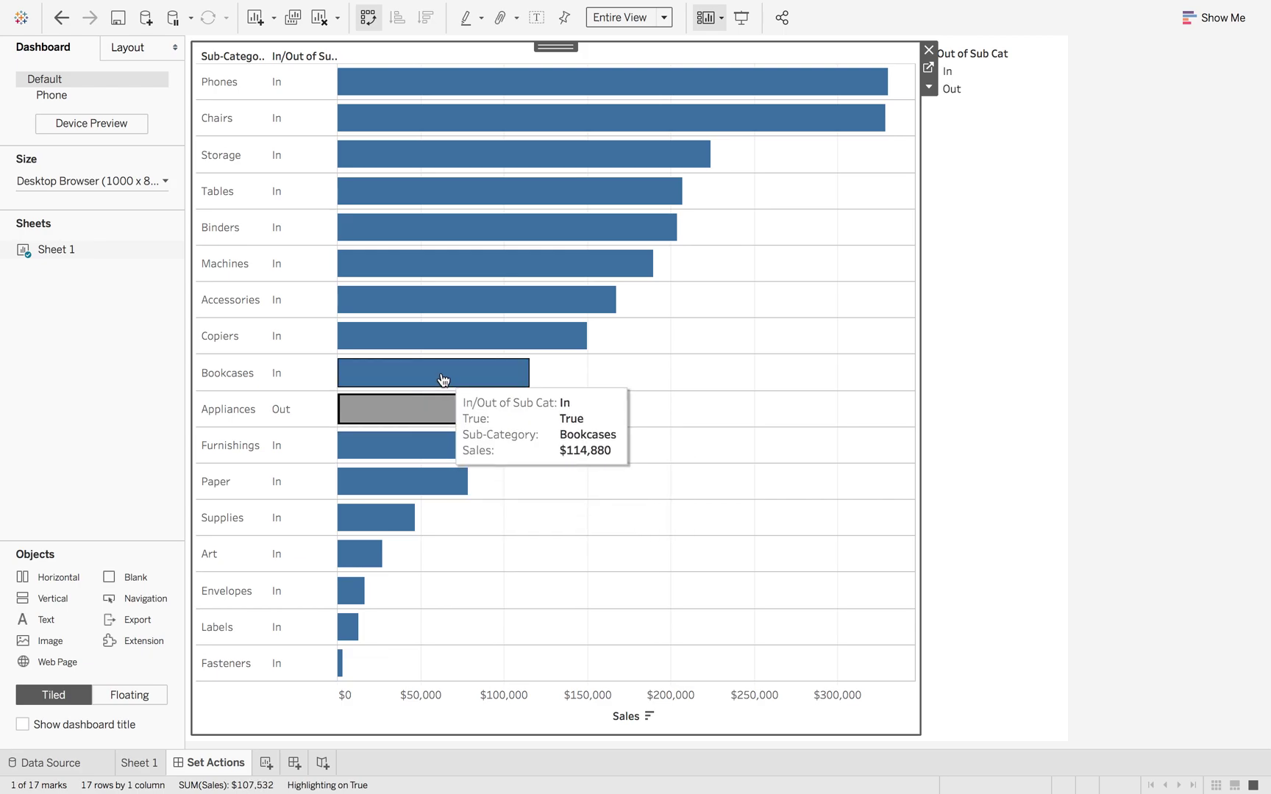
left_click(442, 380)
left_click(449, 336)
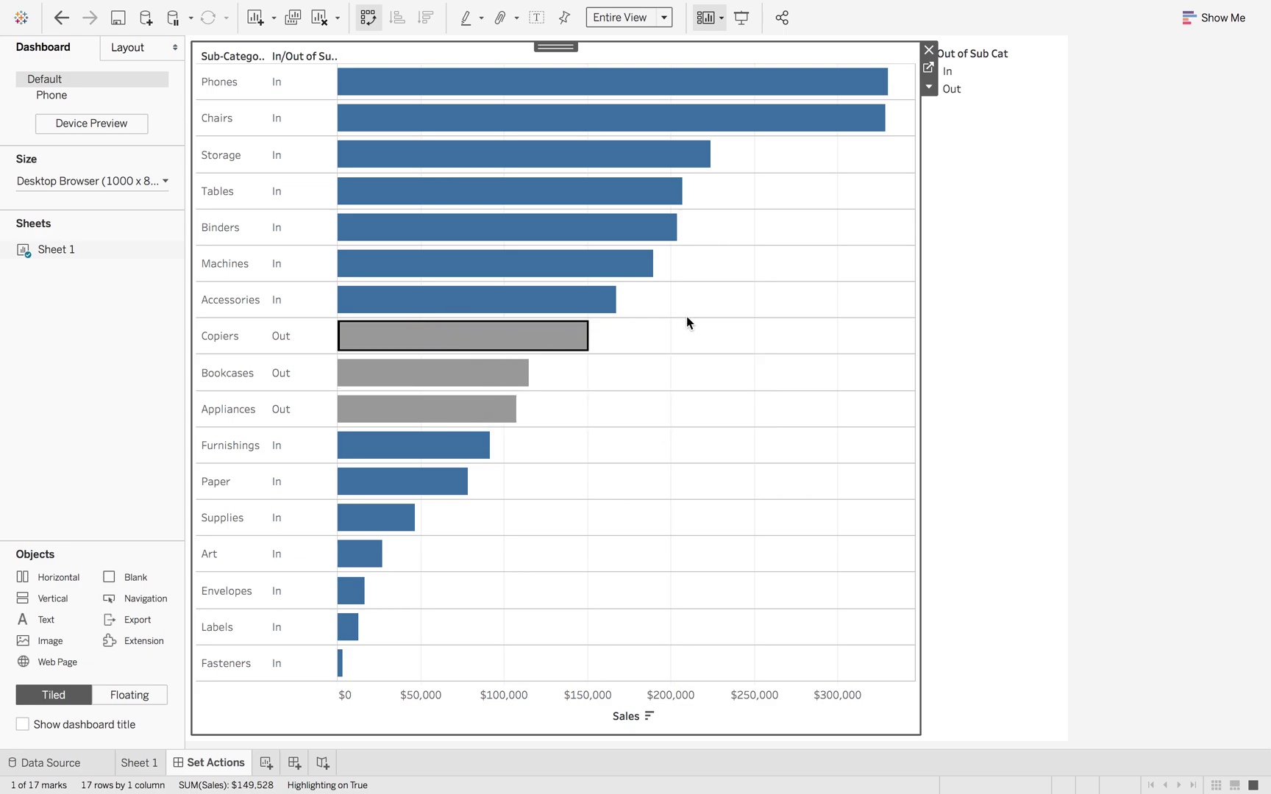
left_click(686, 337)
- Move Copiers and Bookcases Out, then clear so every bar is In
left_click(491, 345)
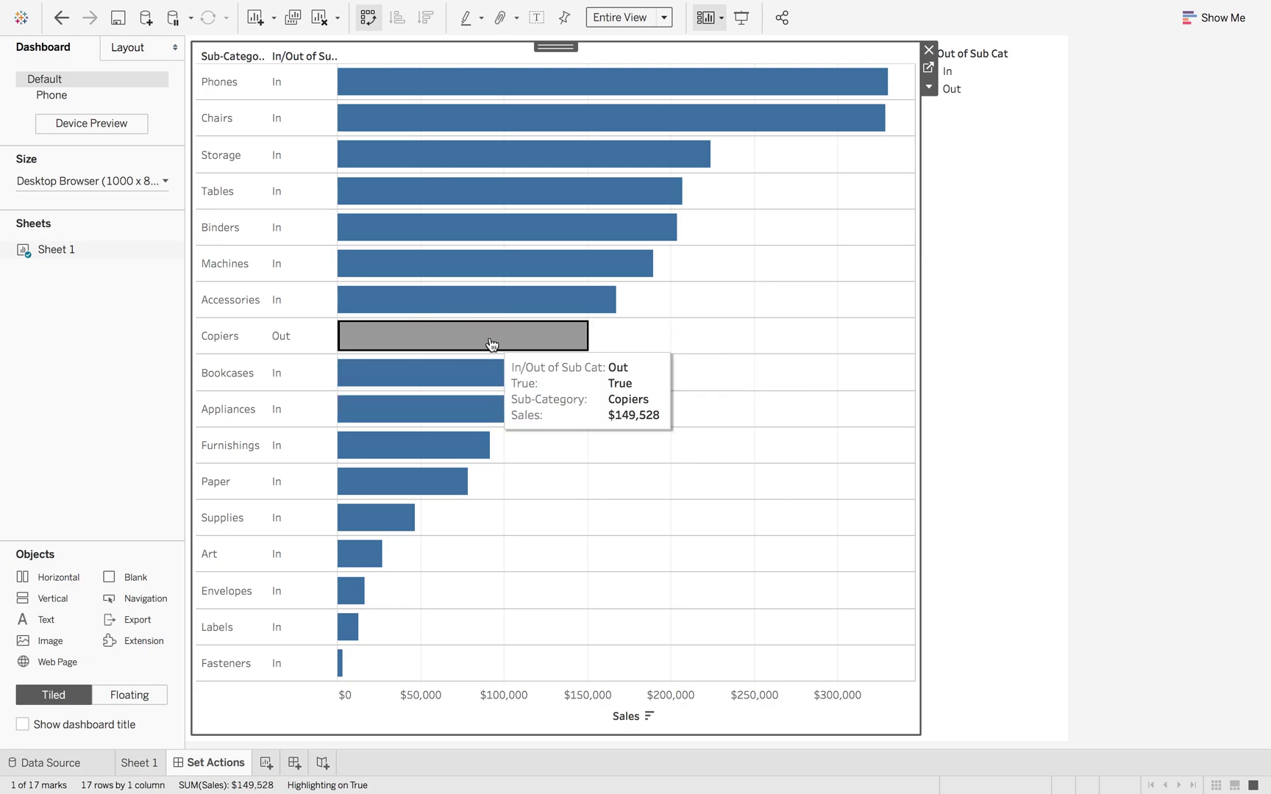
left_click(478, 377)
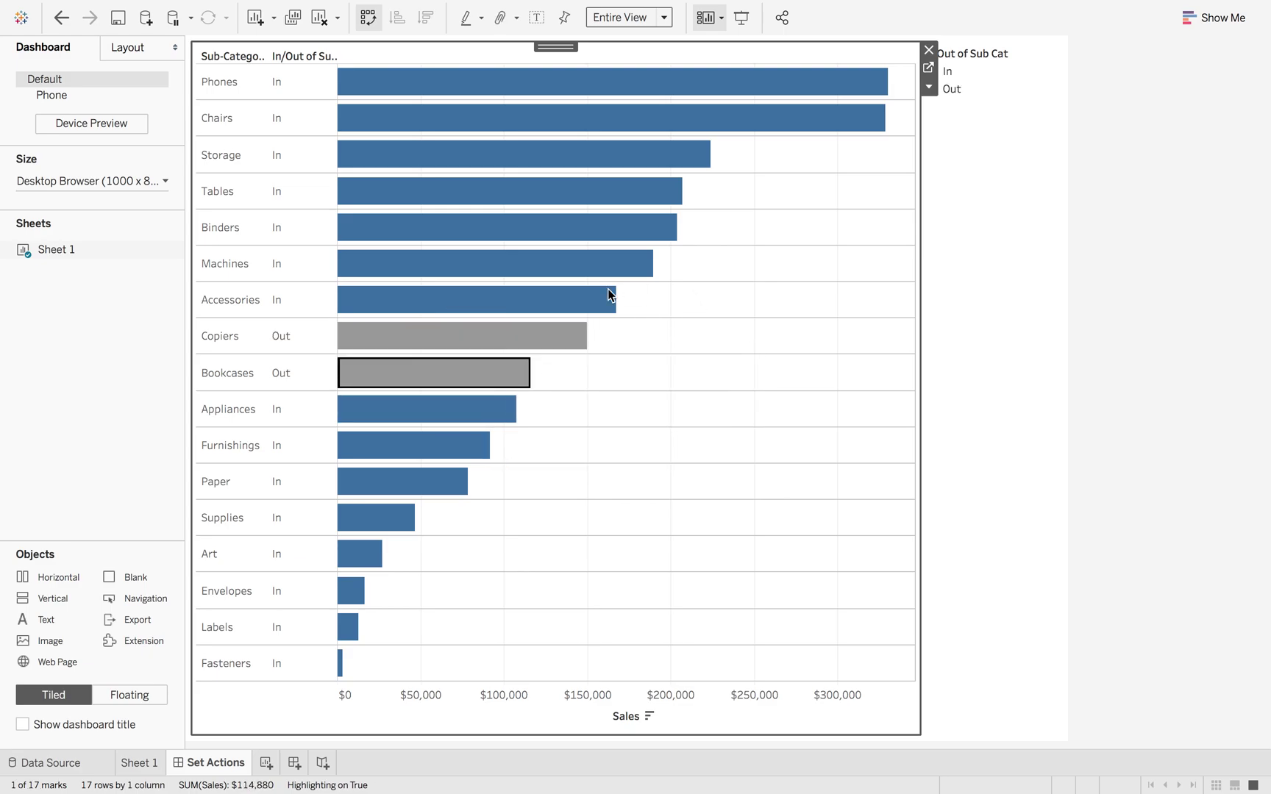
left_click(676, 335)
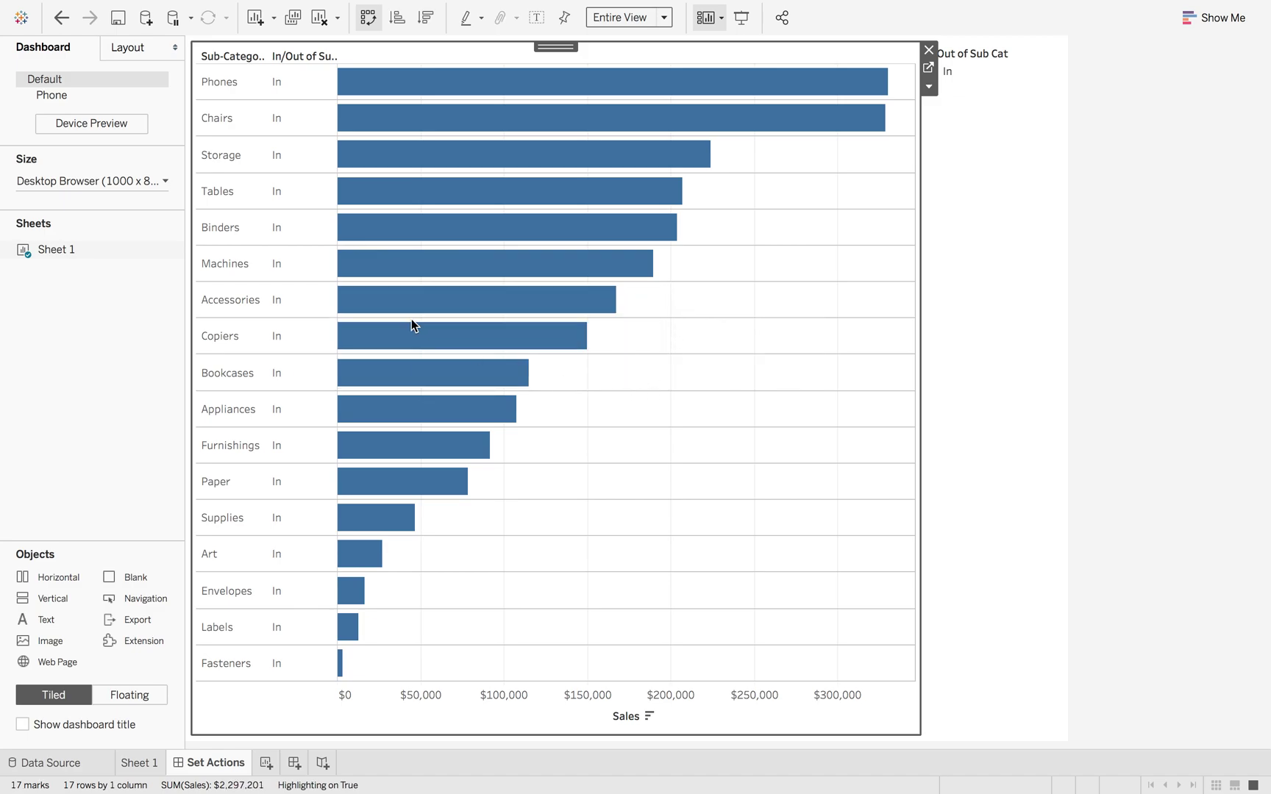
left_click(283, 11)
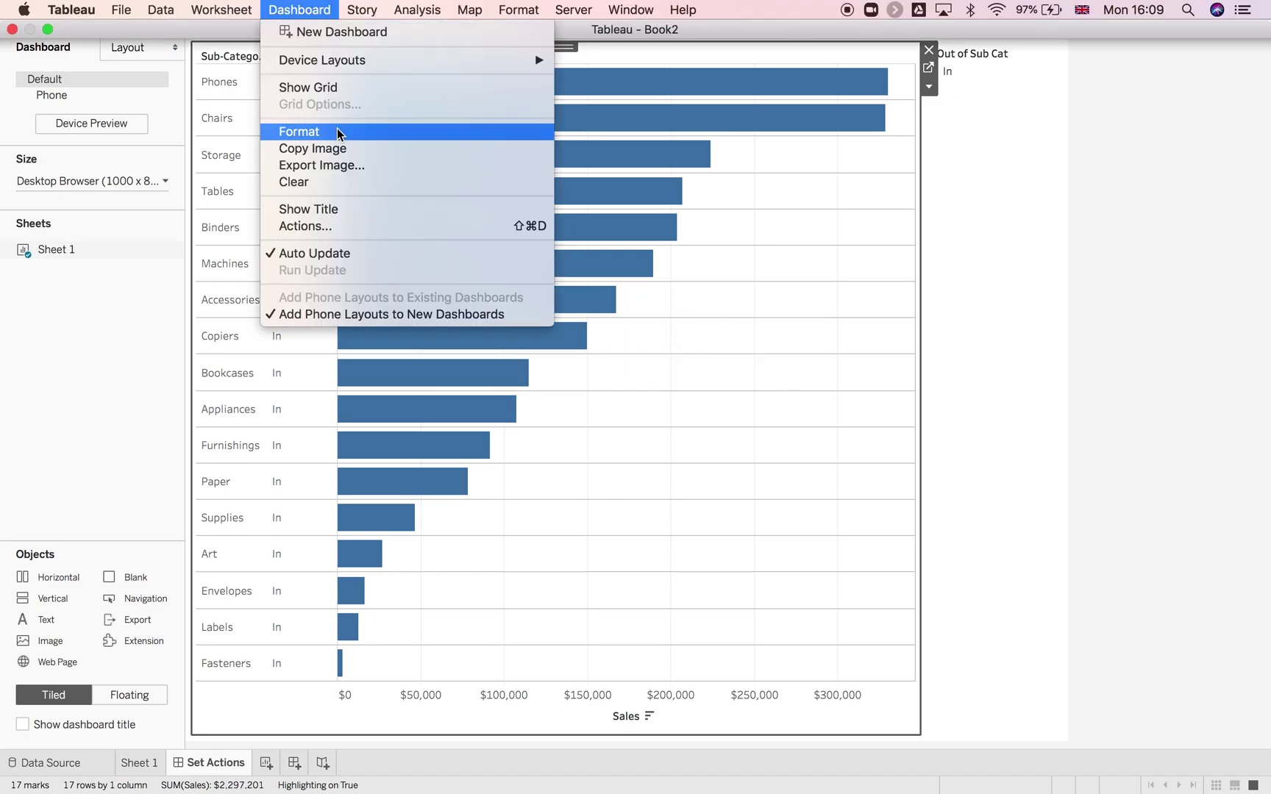
- Look at the Highlight1 action's settings and close it without changes
left_click(345, 227)
left_click(501, 353)
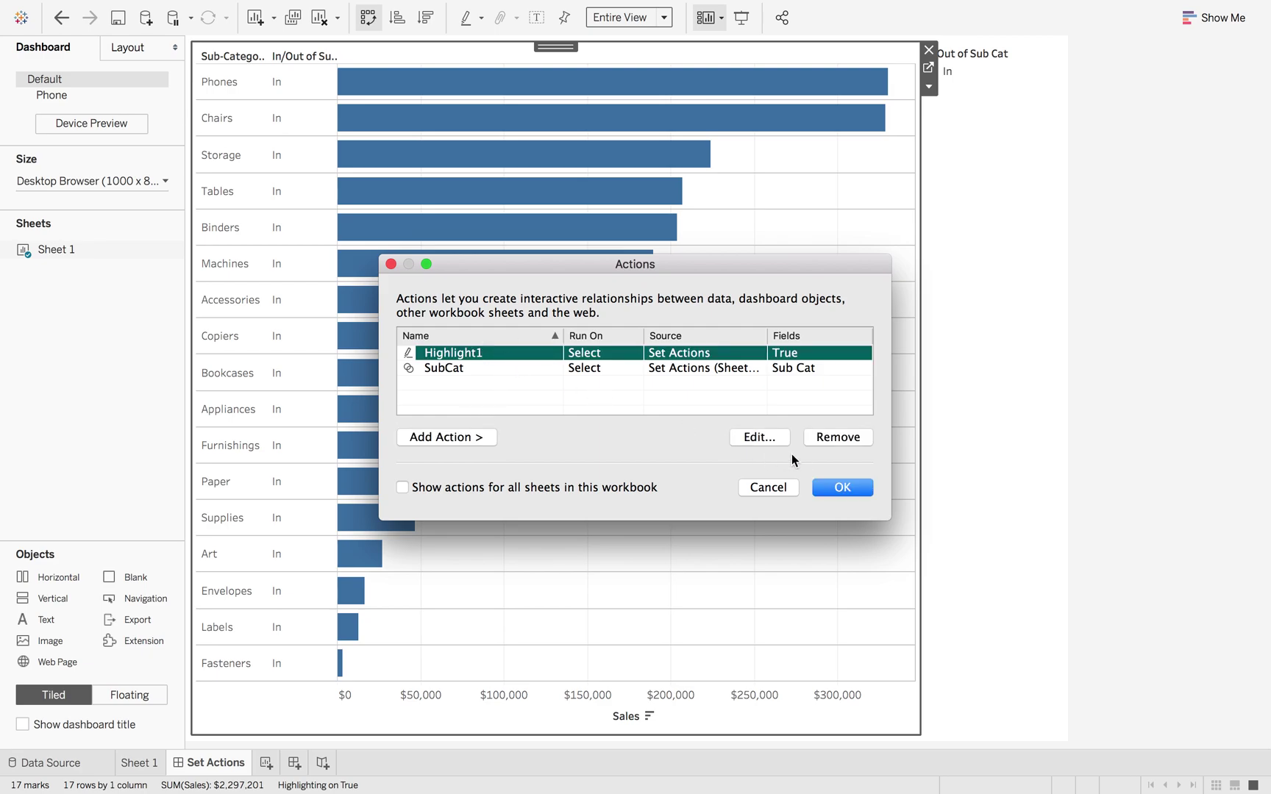
left_click(774, 436)
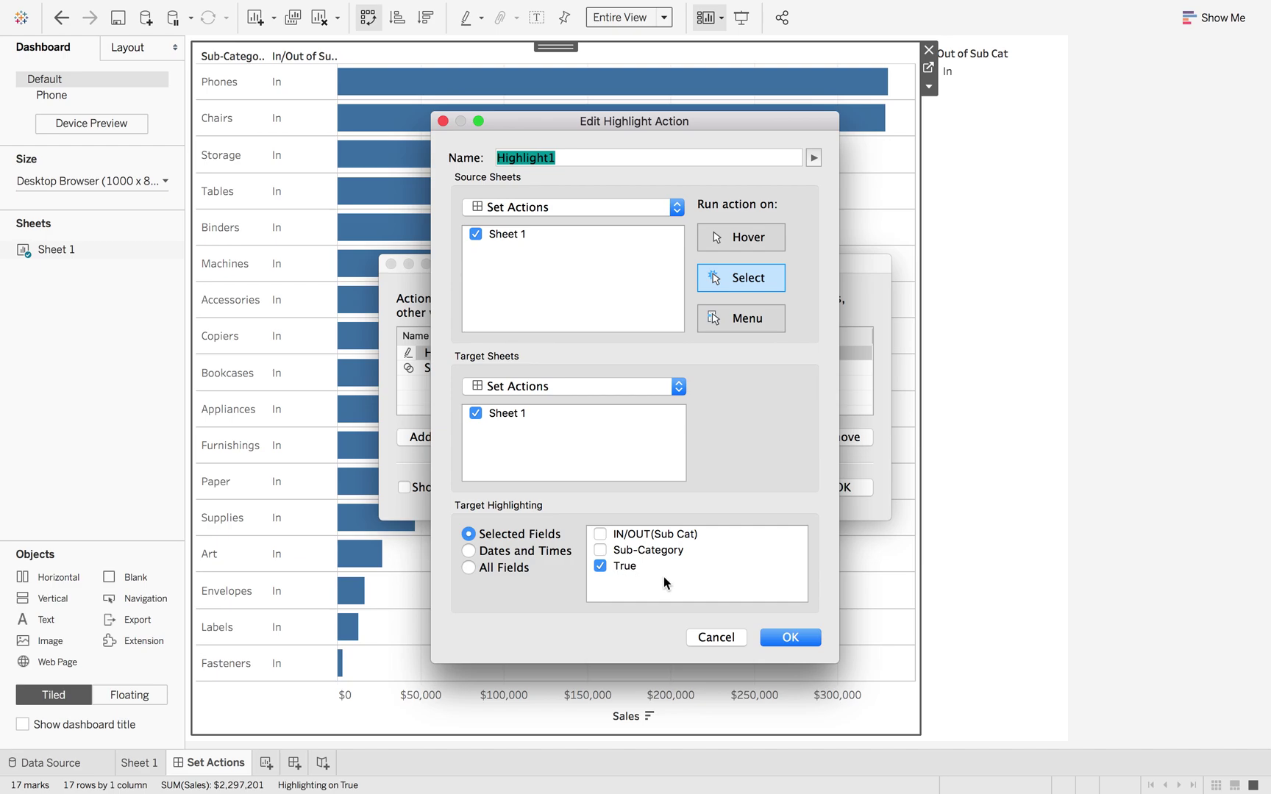
left_click(706, 635)
- Set SubCat to 'Add values to set' and 'Remove all values from set' on clearing
left_click(634, 369)
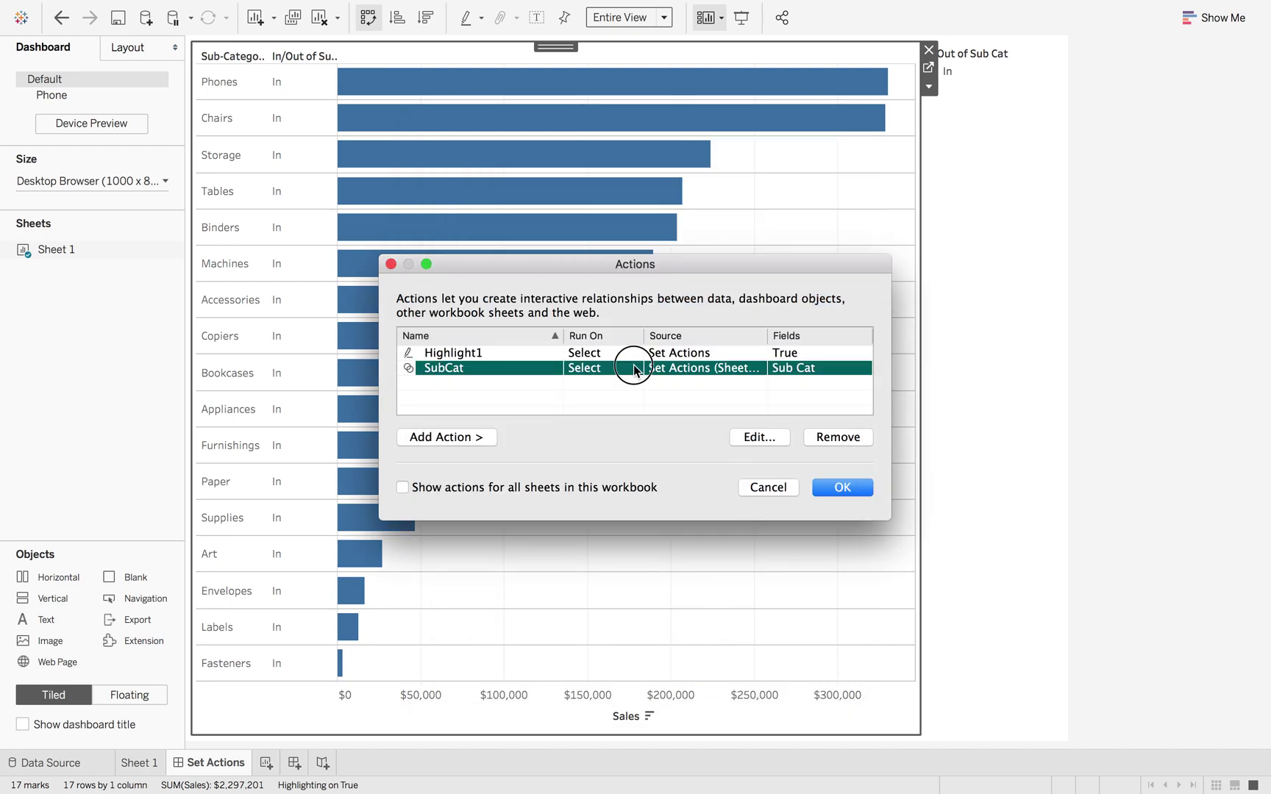
left_click(755, 437)
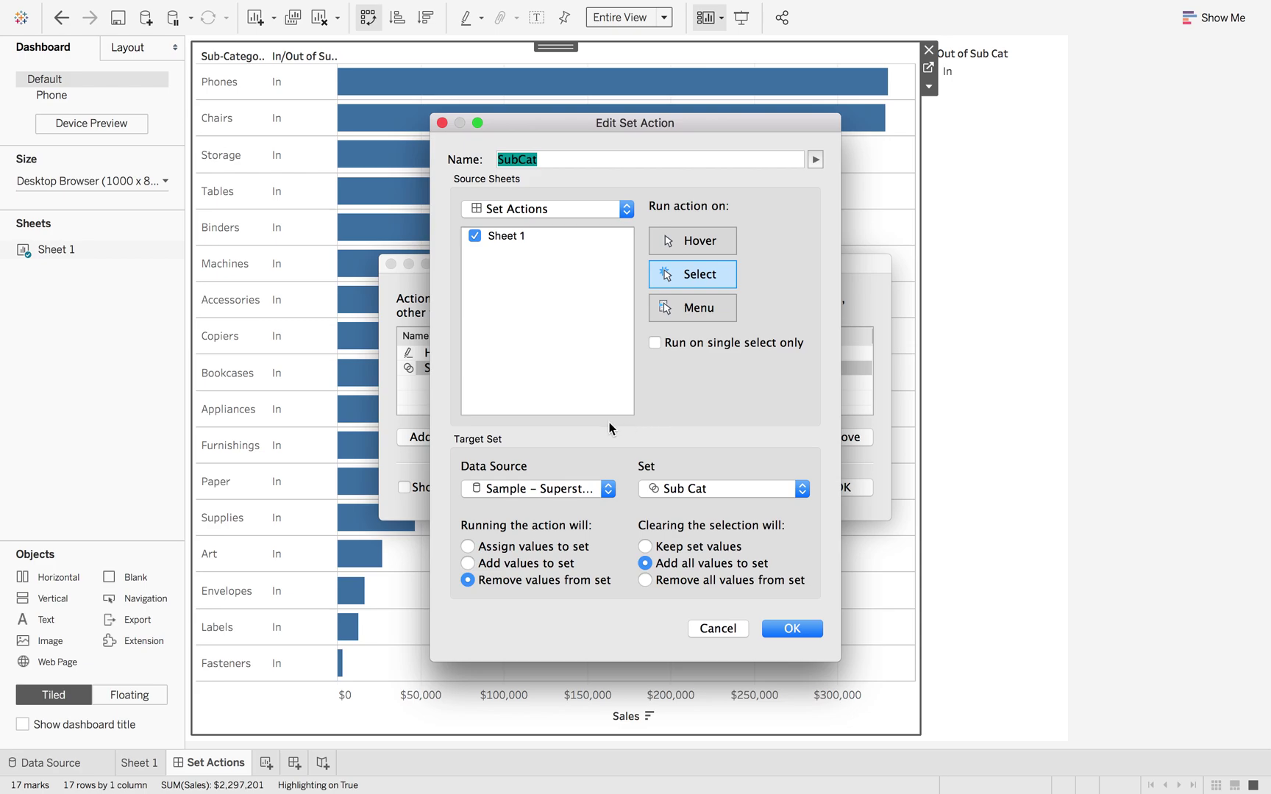
left_click(468, 564)
left_click(646, 581)
left_click(792, 629)
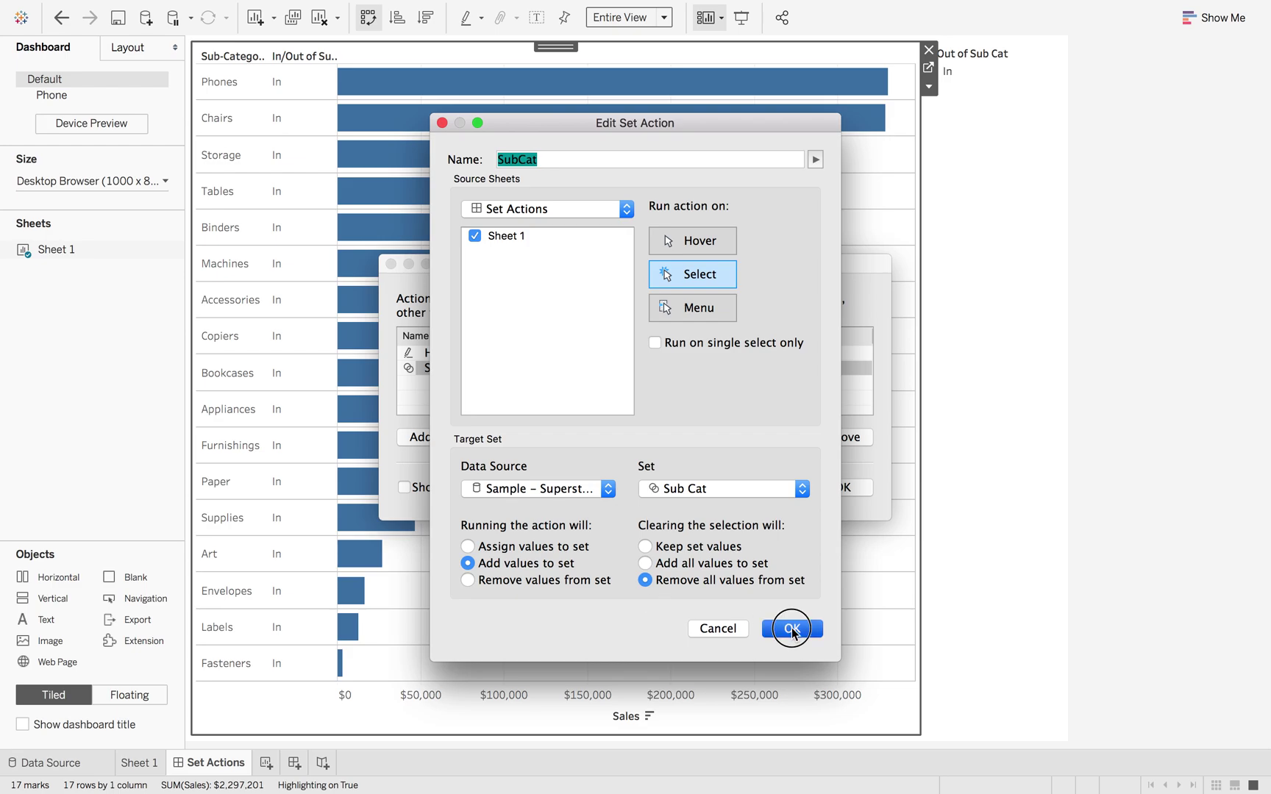
left_click(854, 489)
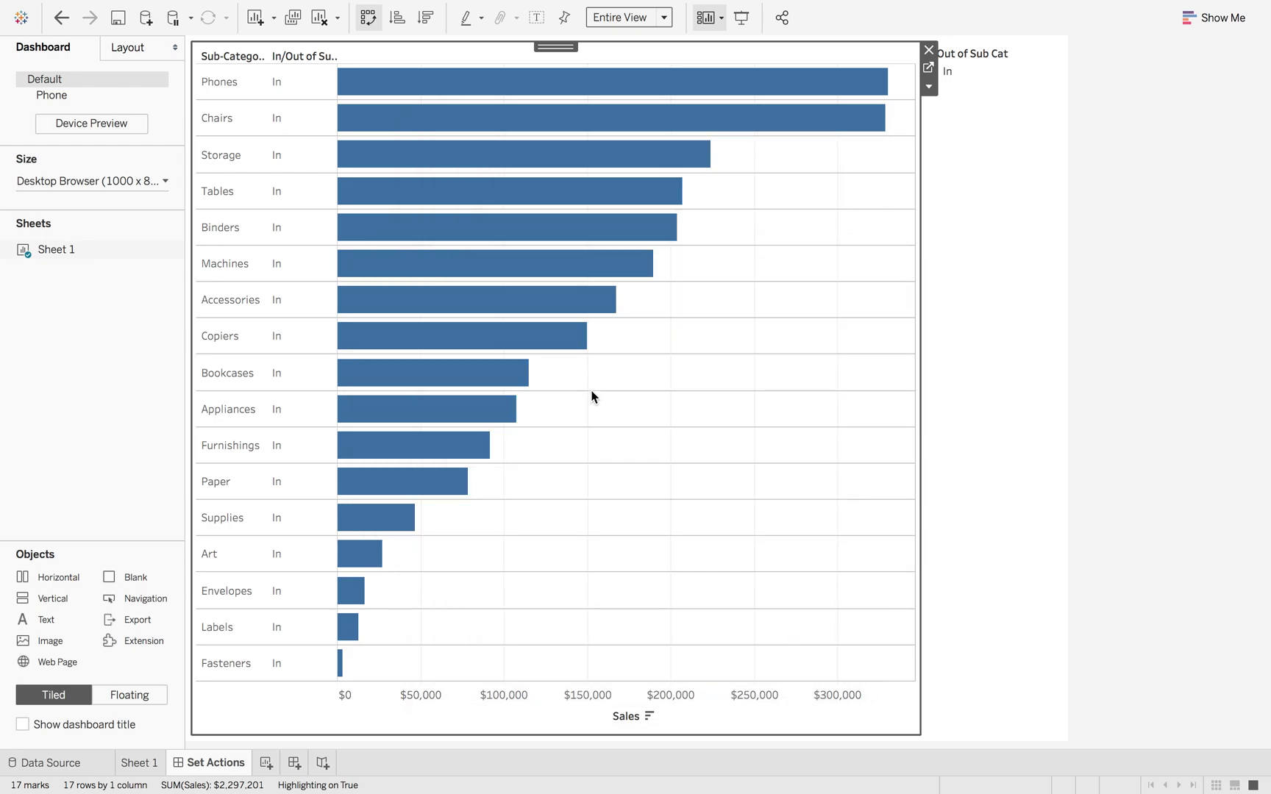
- Add Copiers, then Binders, Machines and Accessories to the set, clearing each time so all bars go Out
left_click(507, 336)
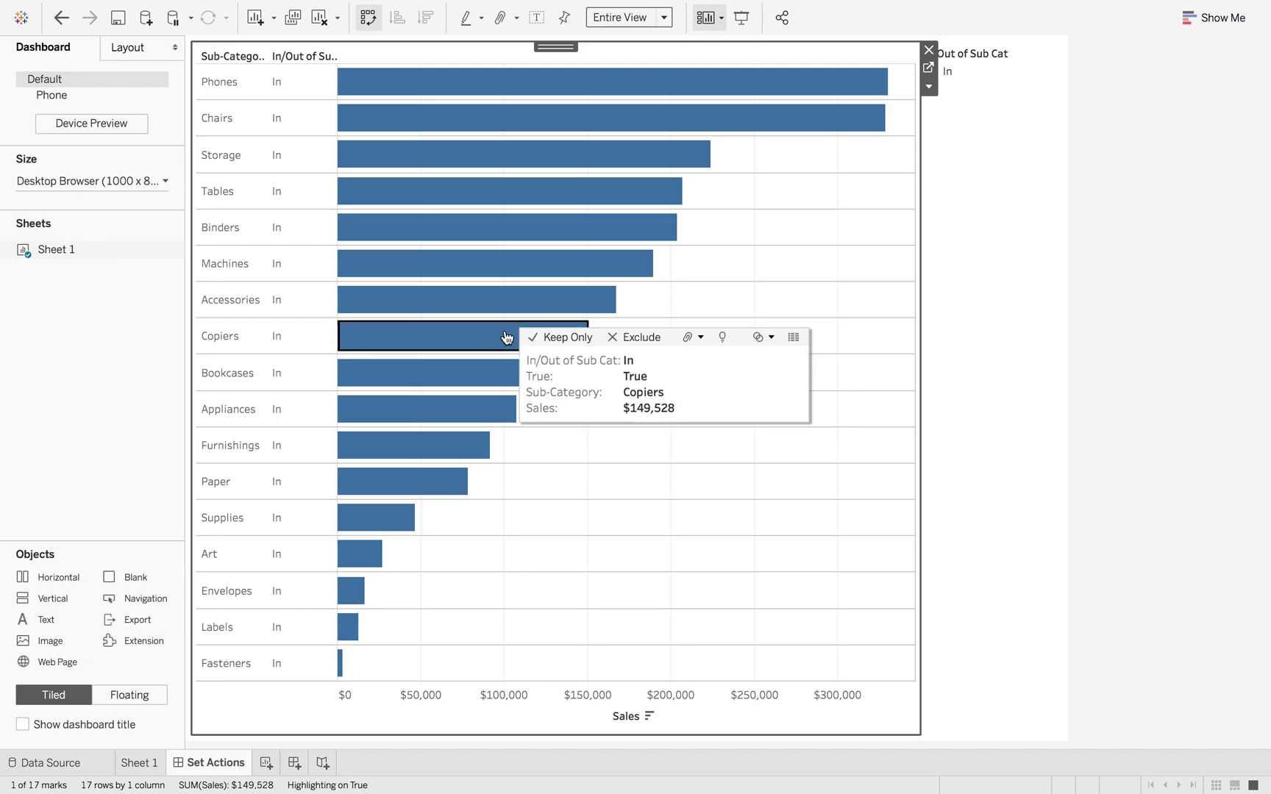
left_click(817, 341)
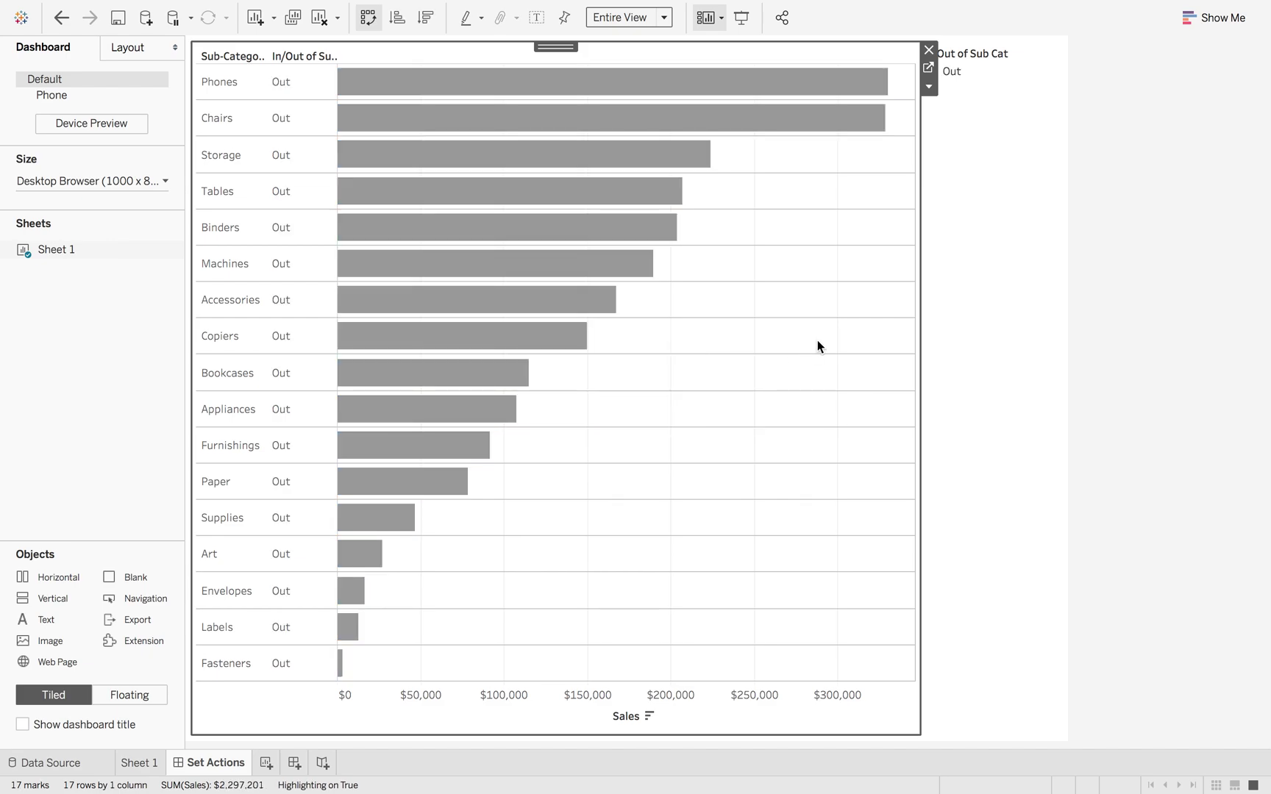
left_click(423, 233)
left_click(416, 267)
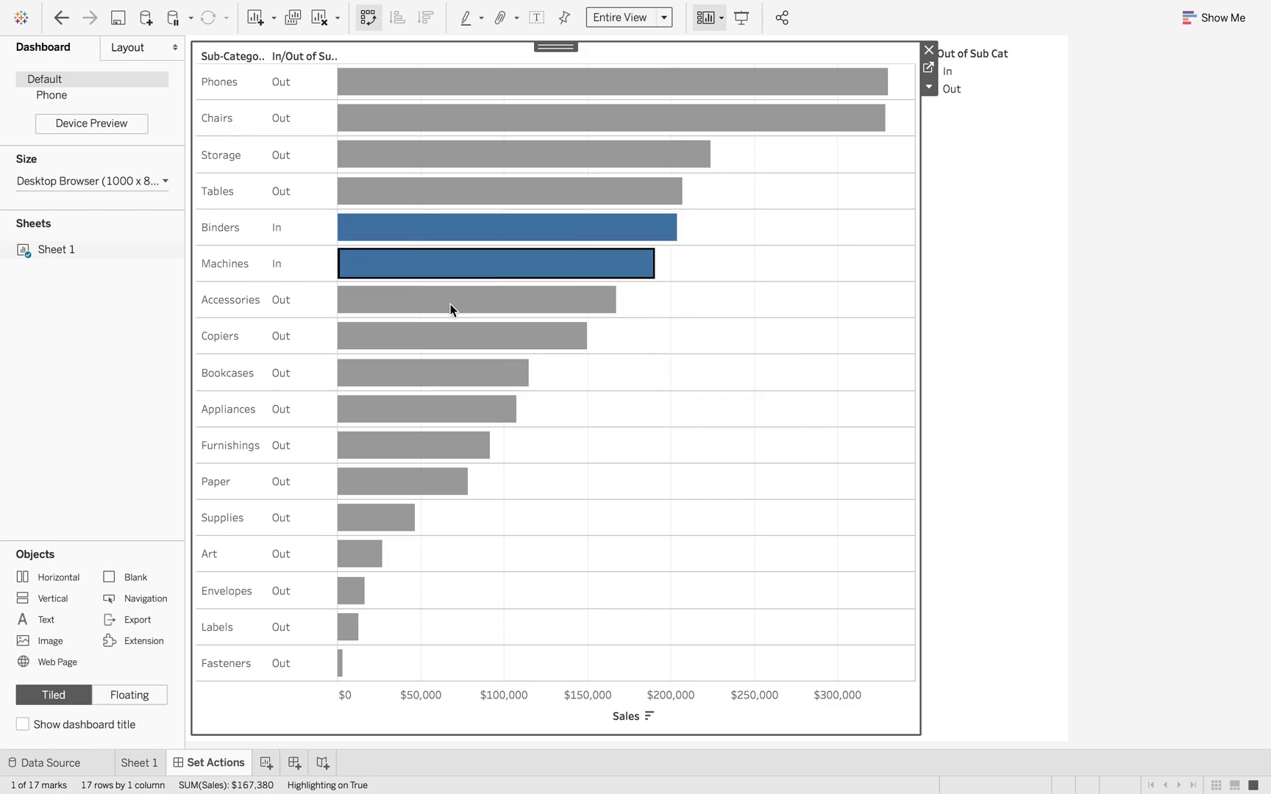
left_click(450, 304)
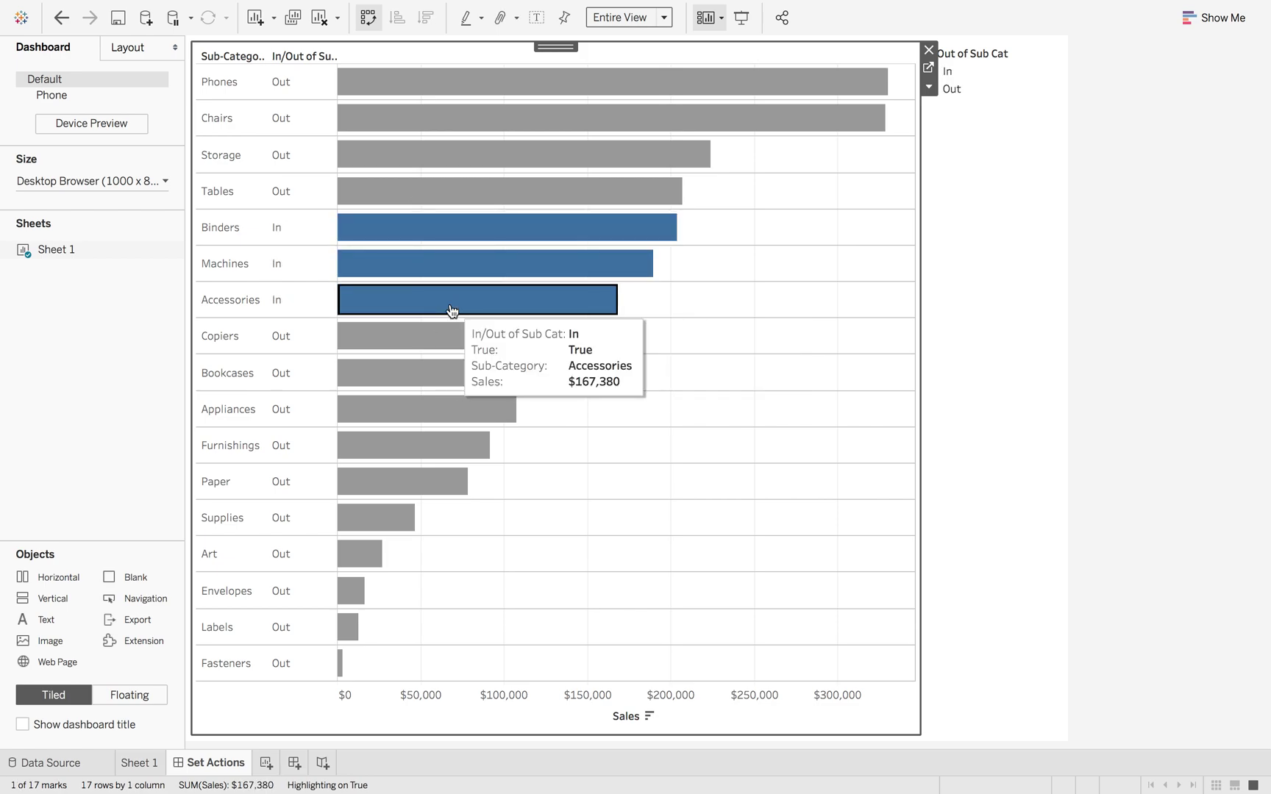
left_click(795, 305)
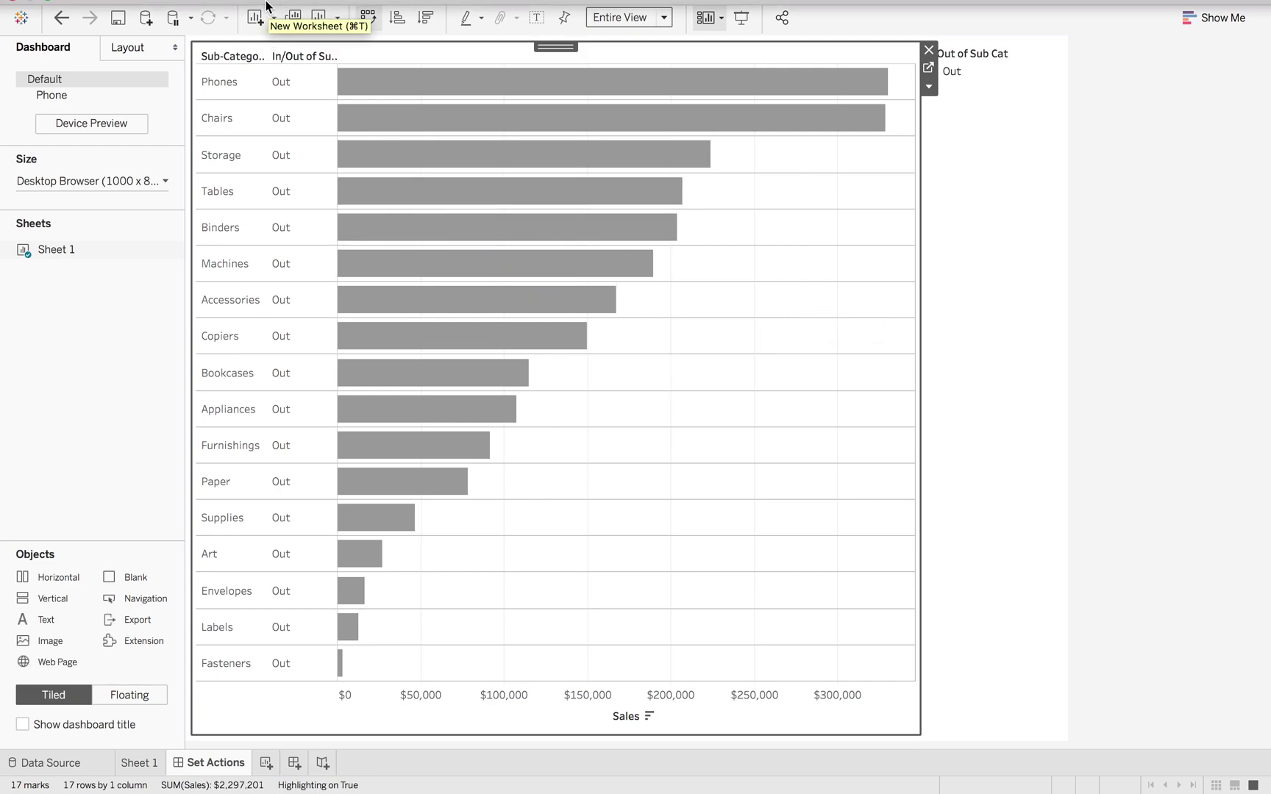
- Change the SubCat action's clearing option to 'Keep set values'
mouse_move(242, 11)
left_click(299, 10)
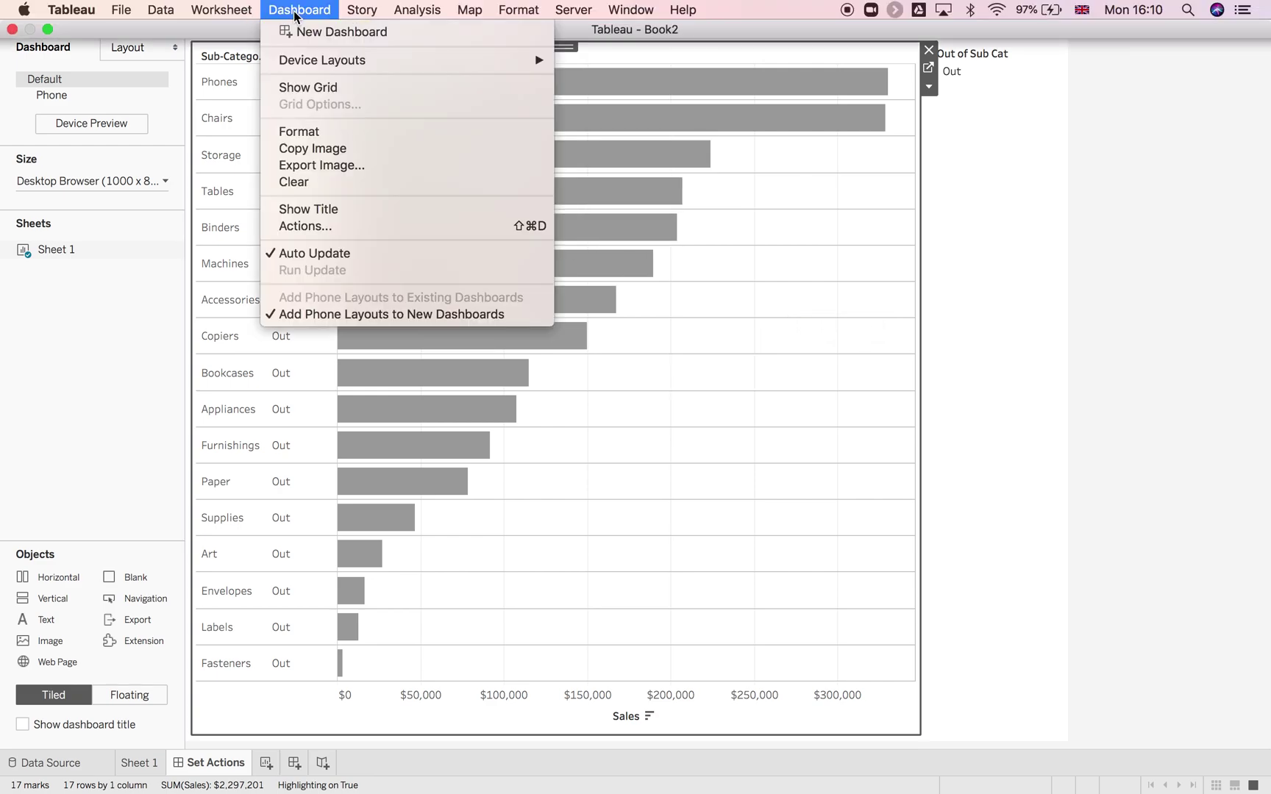
left_click(370, 225)
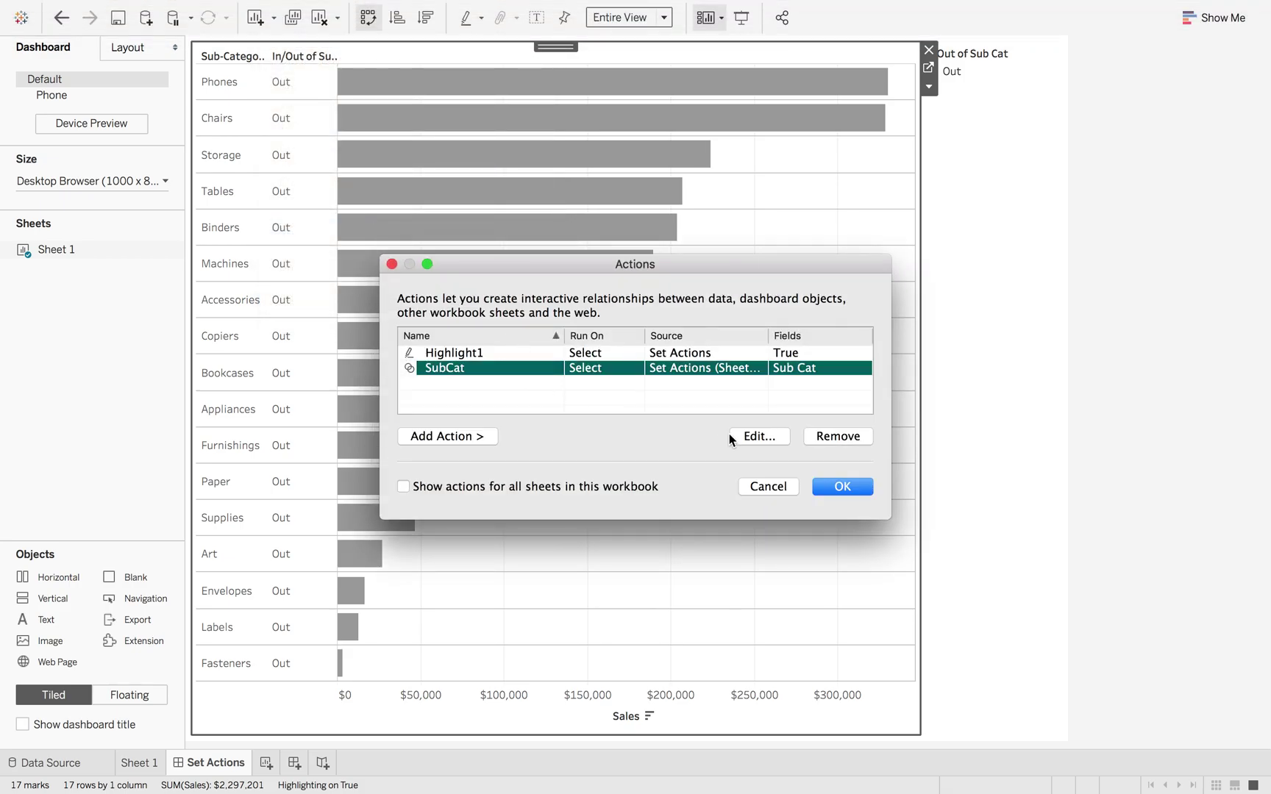
left_click(759, 439)
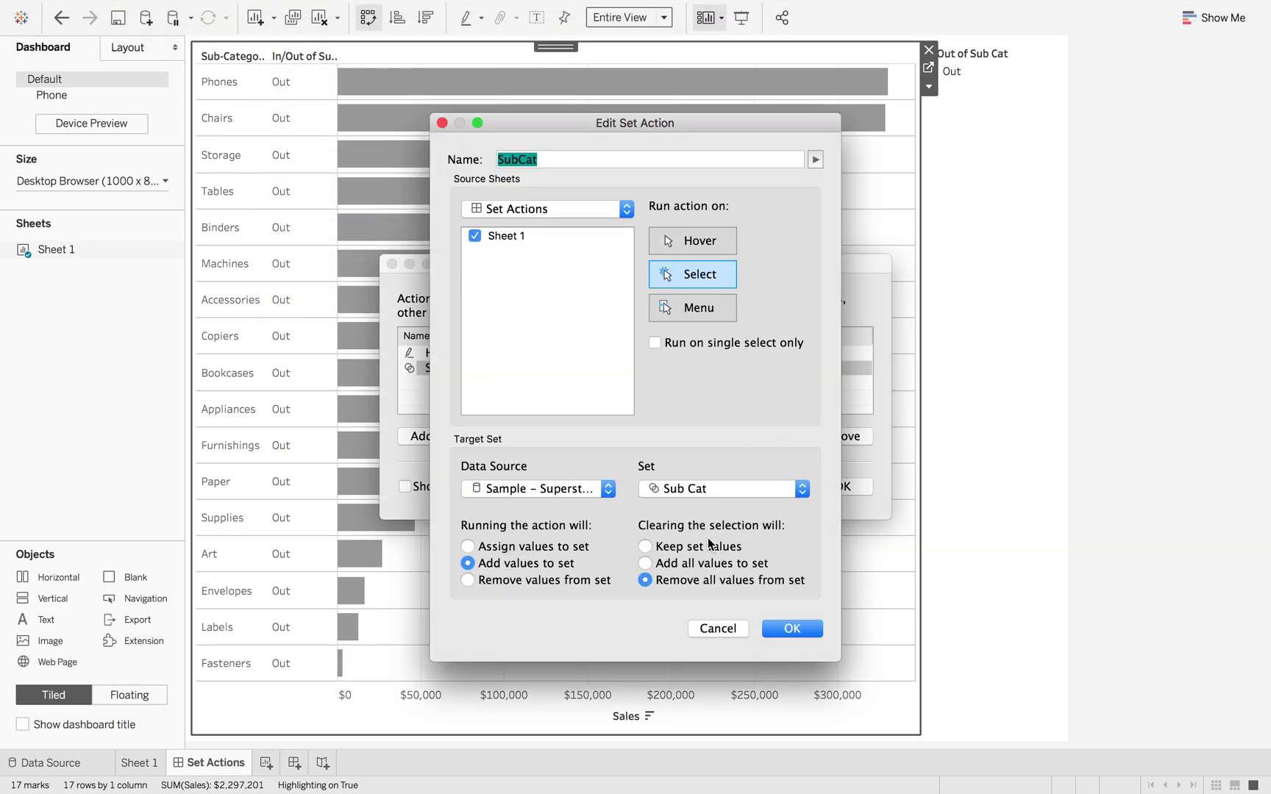
left_click(646, 548)
left_click(794, 629)
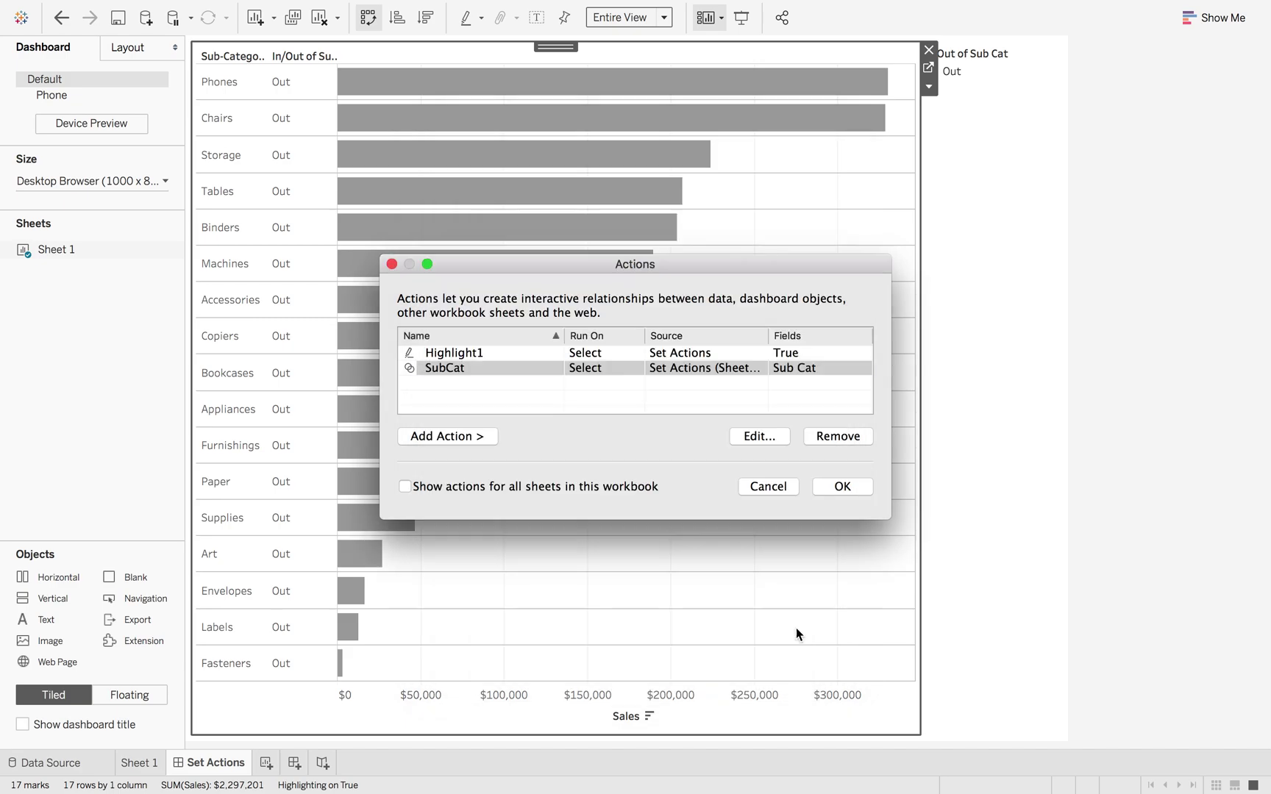
left_click(842, 487)
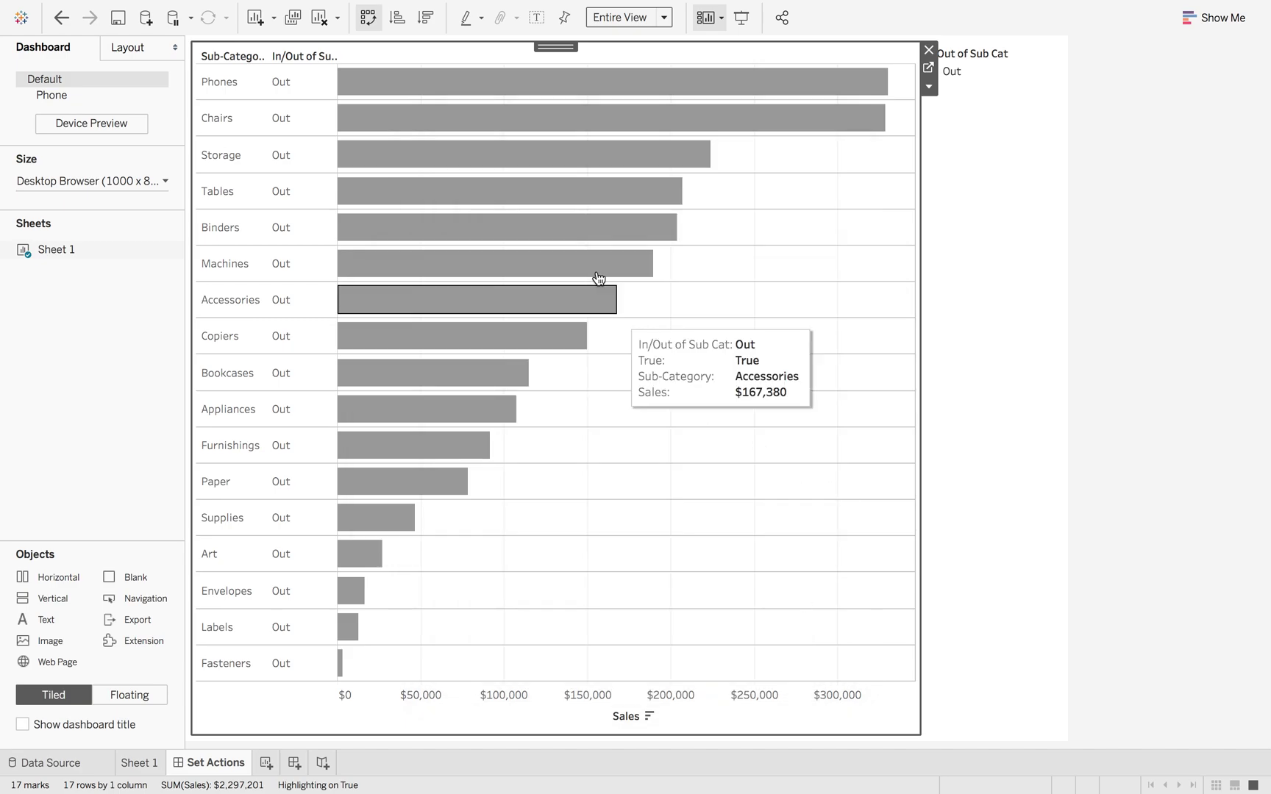
- Add Storage, Tables, Binders, Phones, Chairs, Machines, Accessories, Bookcases and Appliances to the set
left_click(527, 158)
left_click(473, 196)
left_click(467, 233)
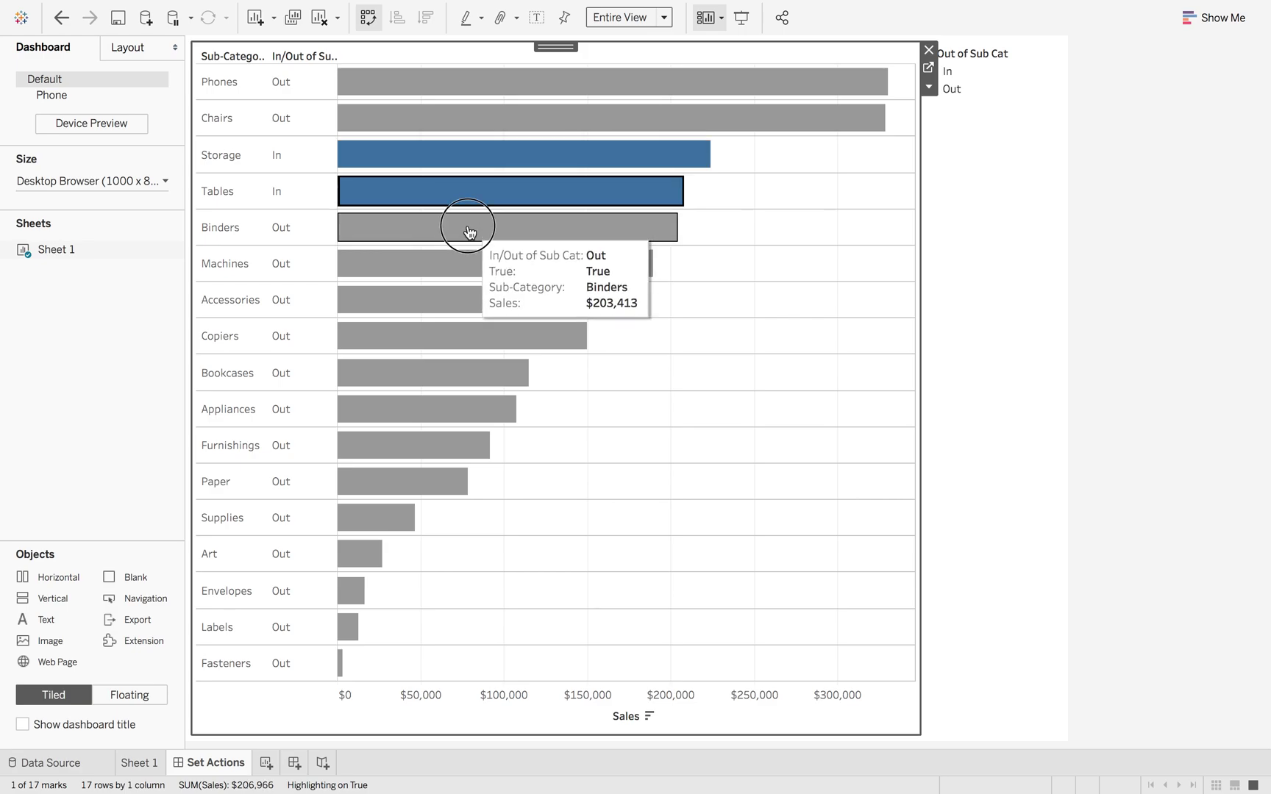
left_click(818, 280)
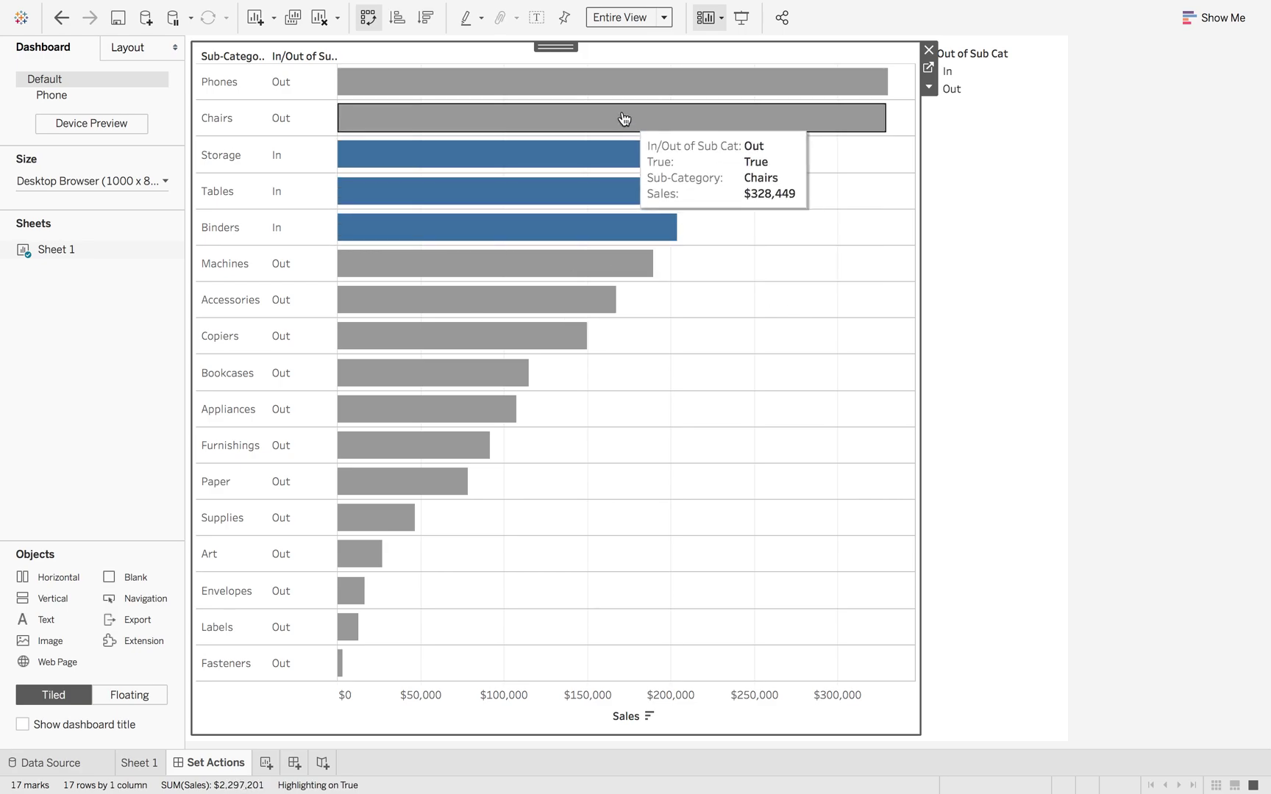
left_click(600, 92)
left_click(596, 117)
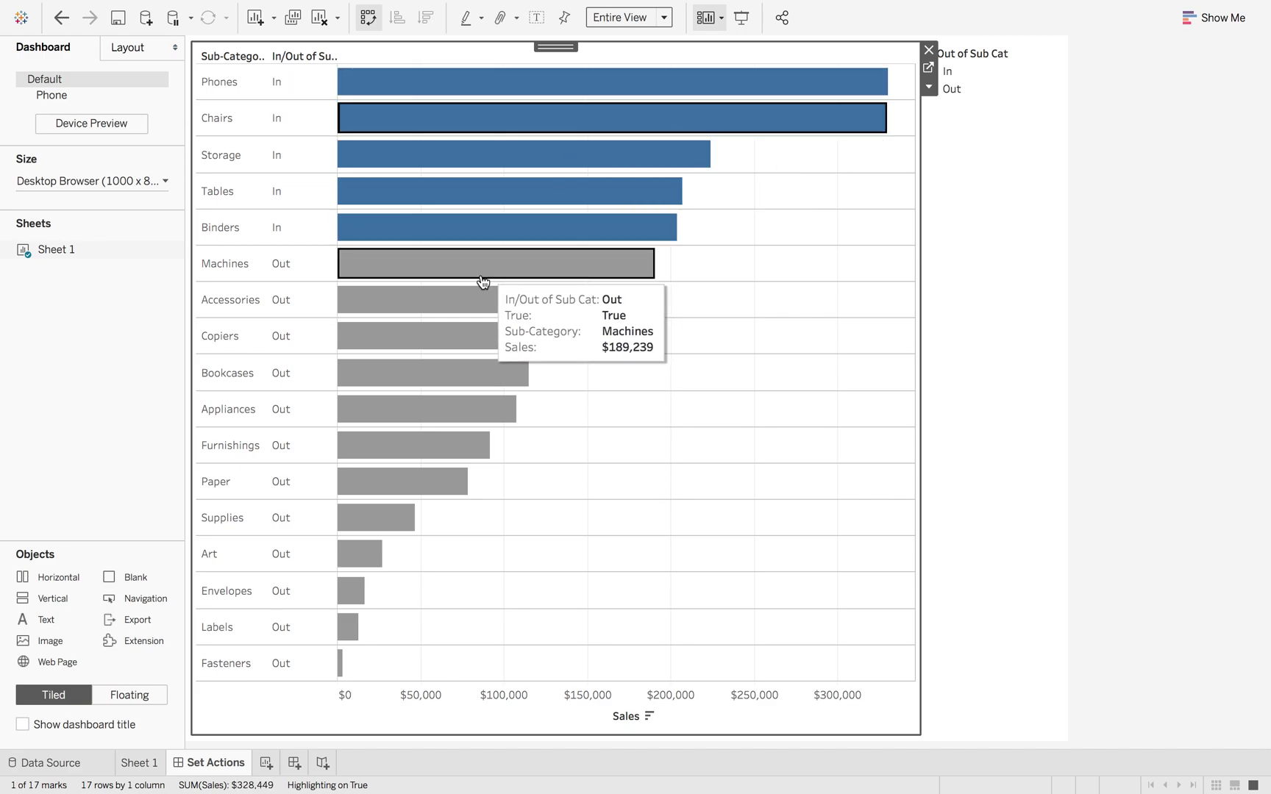
left_click(486, 266)
left_click(467, 302)
left_click(442, 376)
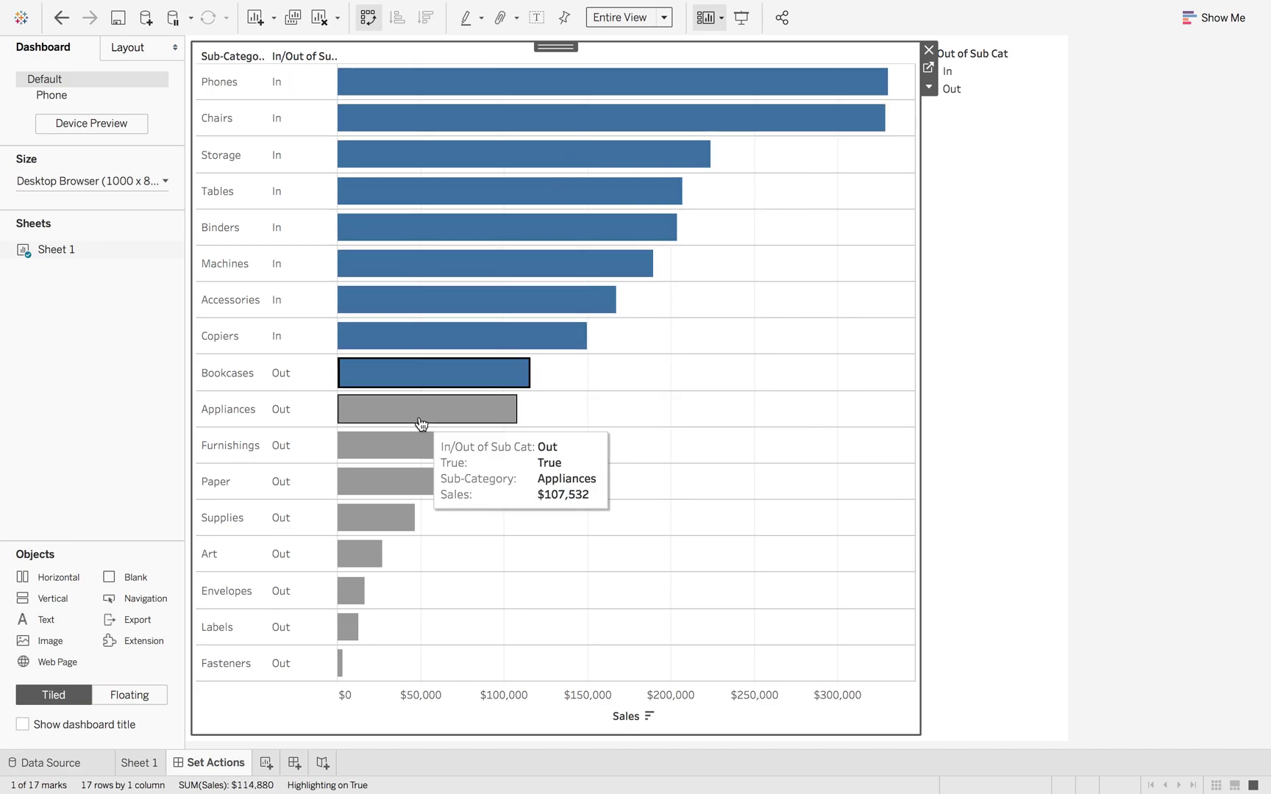
left_click(423, 411)
- Marquee-select the remaining bars, Furnishings through Fasteners, and add them to the set
left_click_drag(507, 453, 338, 672)
left_click(579, 563)
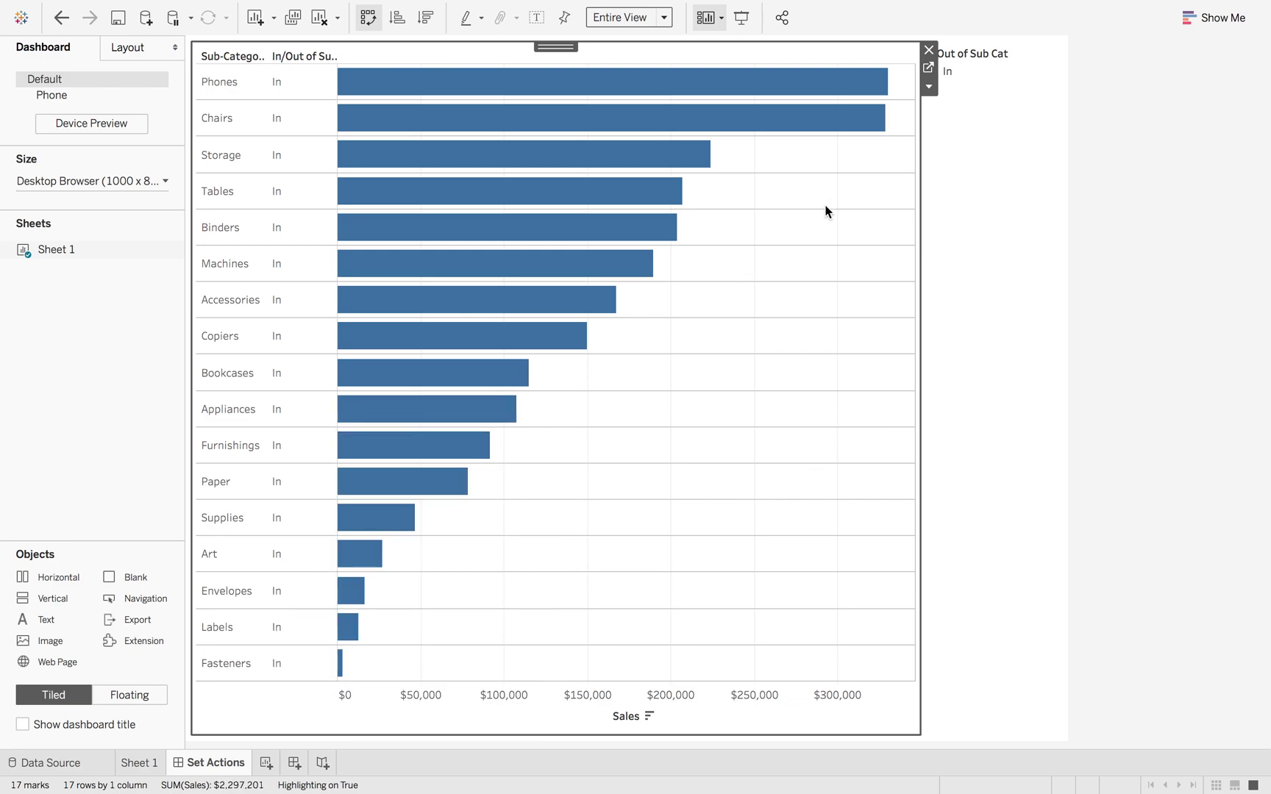
left_click(886, 182)
left_click(825, 307)
mouse_move(527, 163)
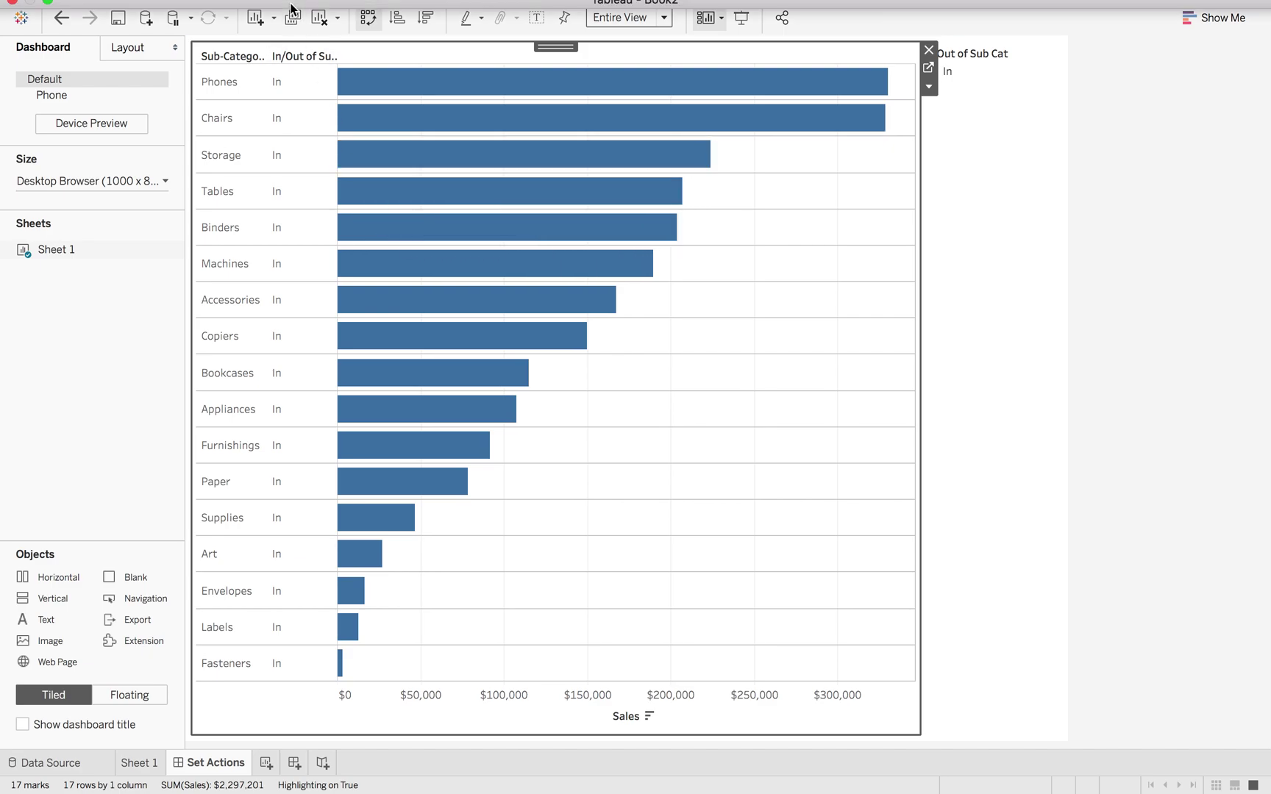
- Rename the SubCat set action to 'Add to Set'
left_click(288, 15)
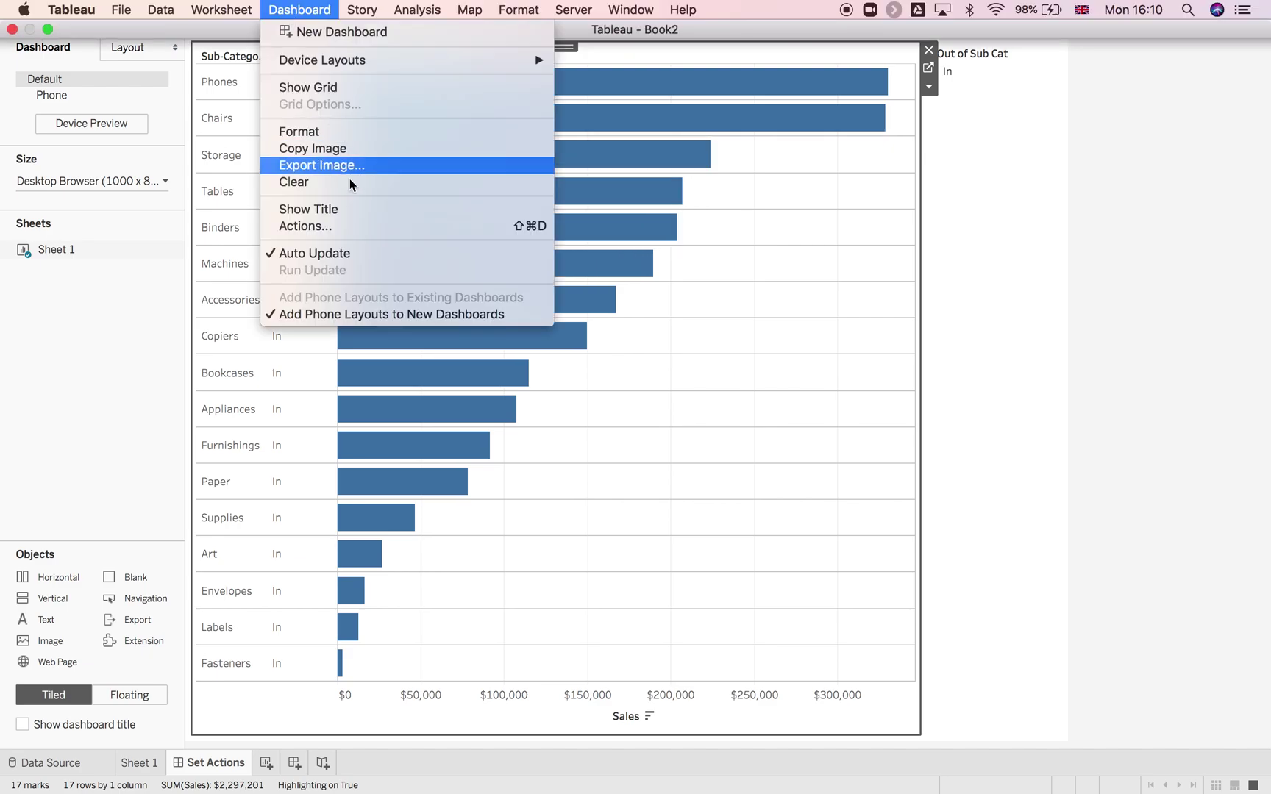
left_click(364, 228)
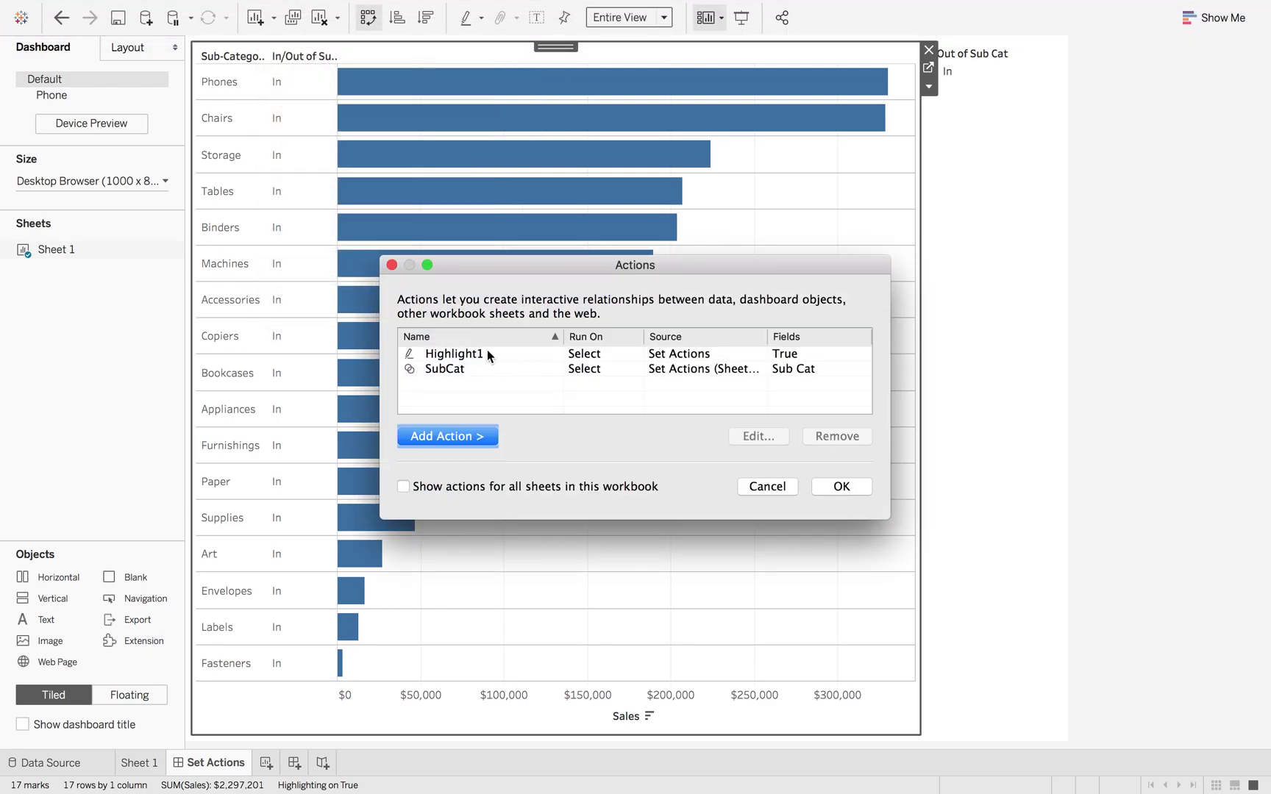
left_click(484, 370)
left_click(759, 436)
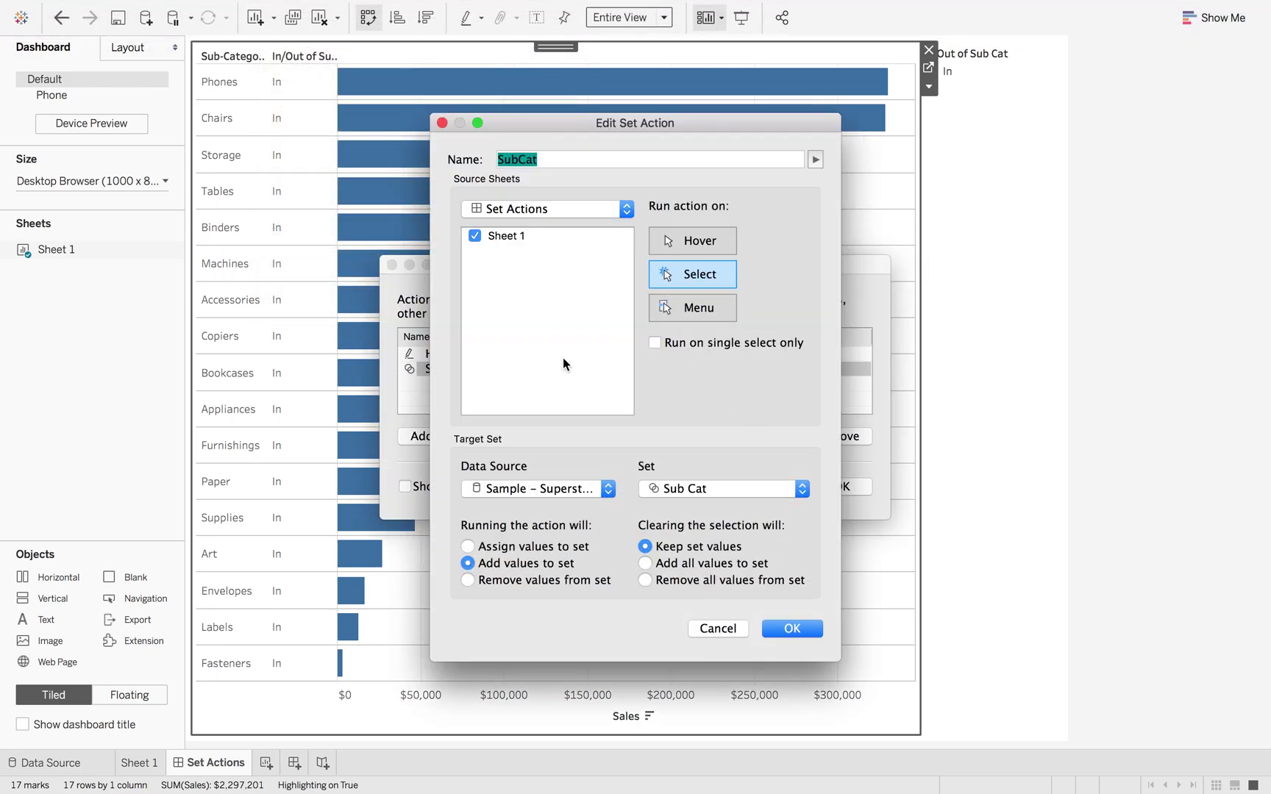
left_click(559, 160)
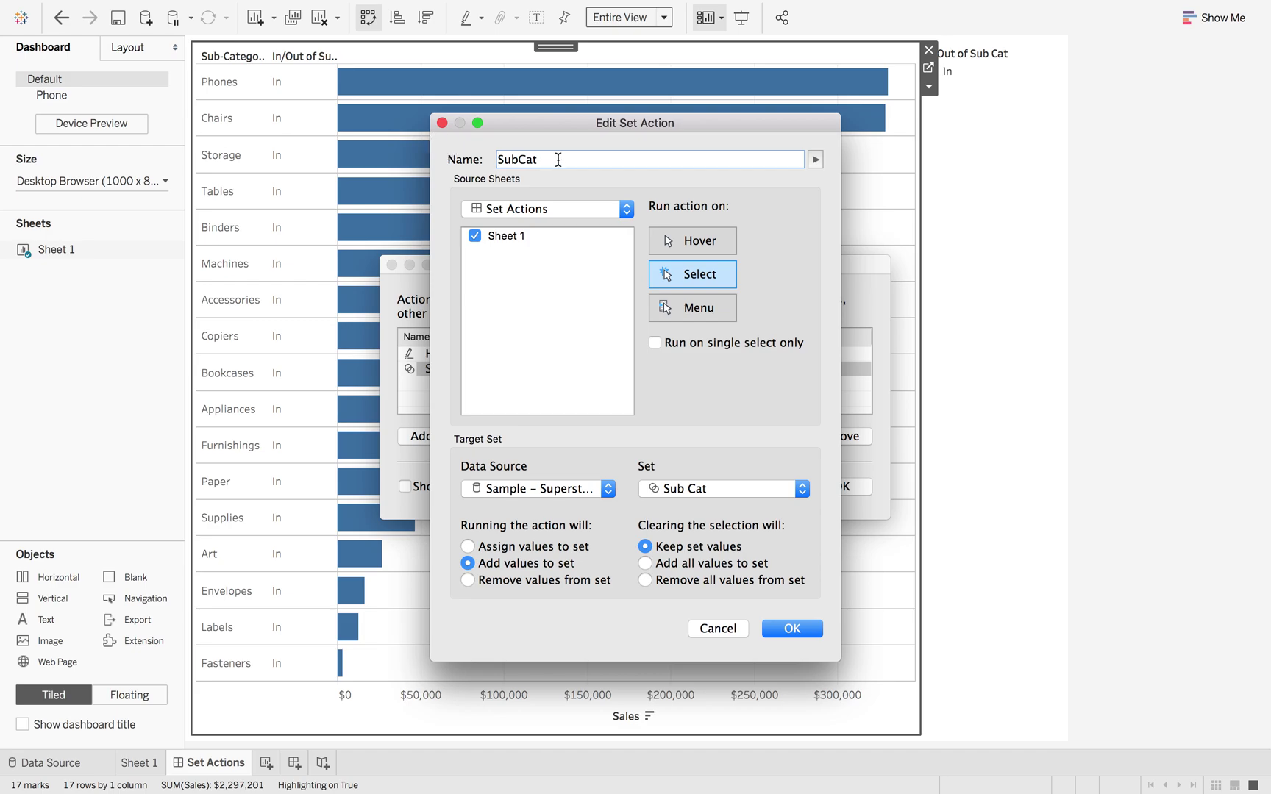
key("super+a")
type("Add to Set")
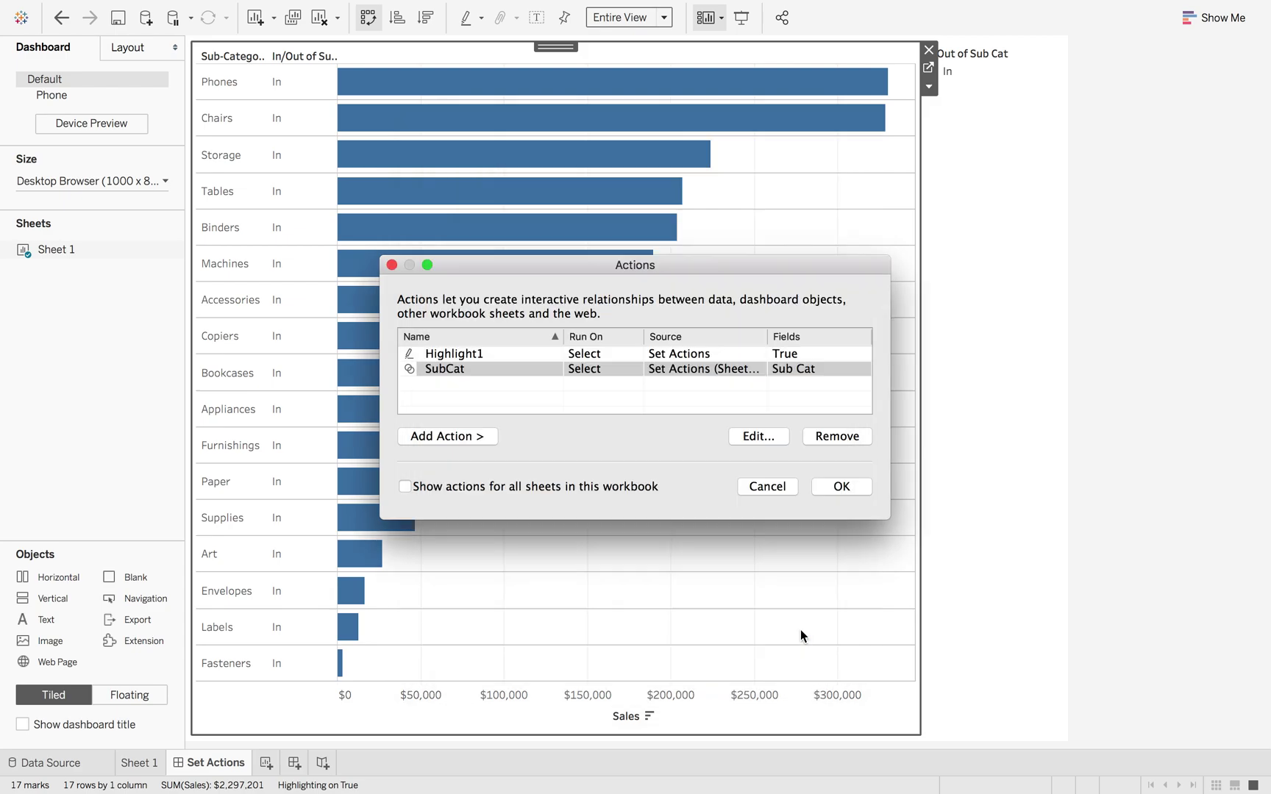
left_click(792, 629)
- Make the Add to Set action run on Menu instead of Select
left_click(758, 436)
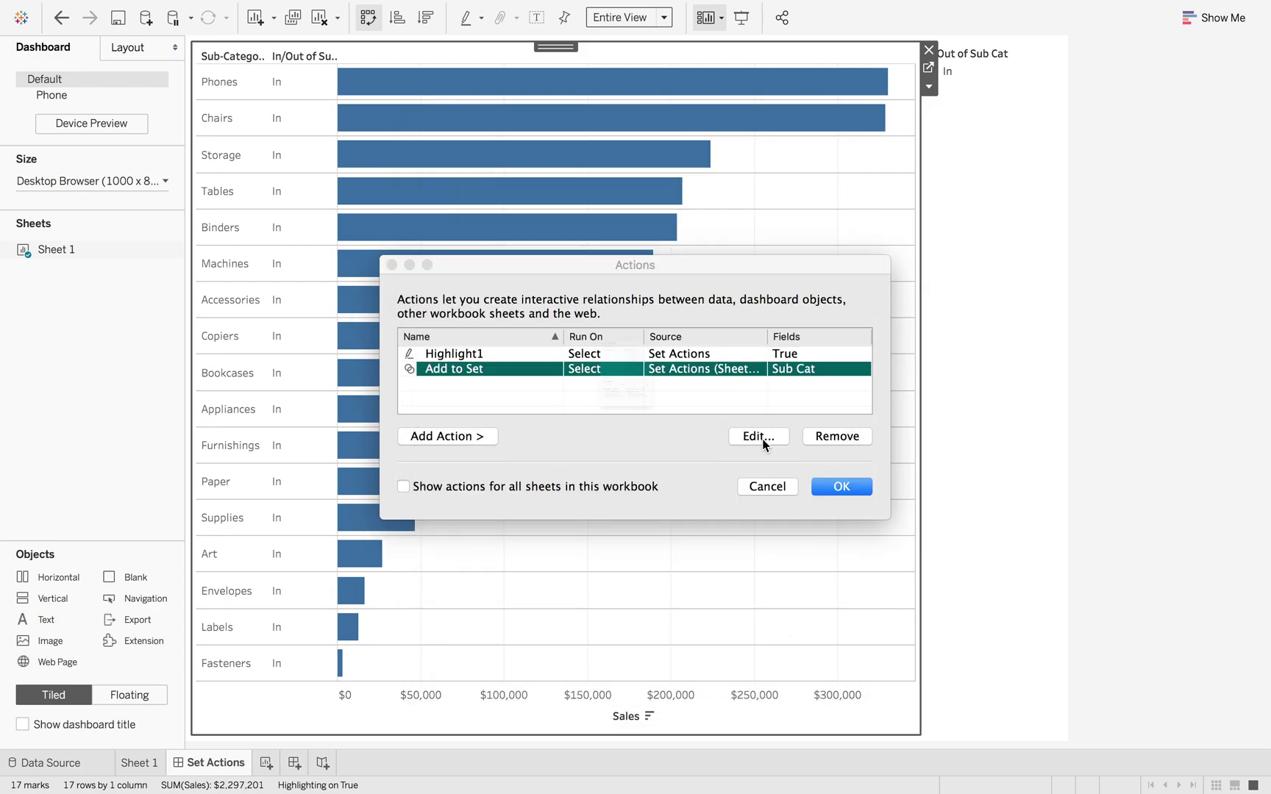
left_click(718, 304)
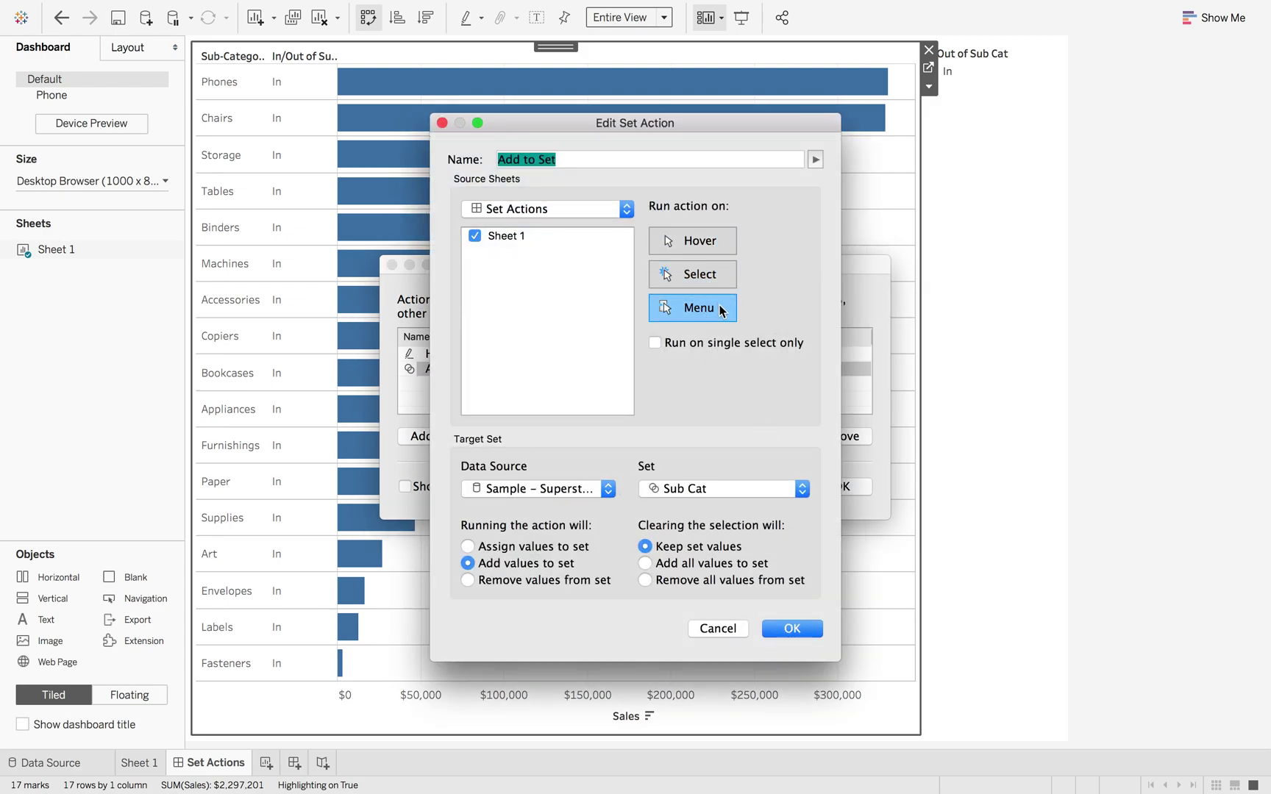
left_click(795, 627)
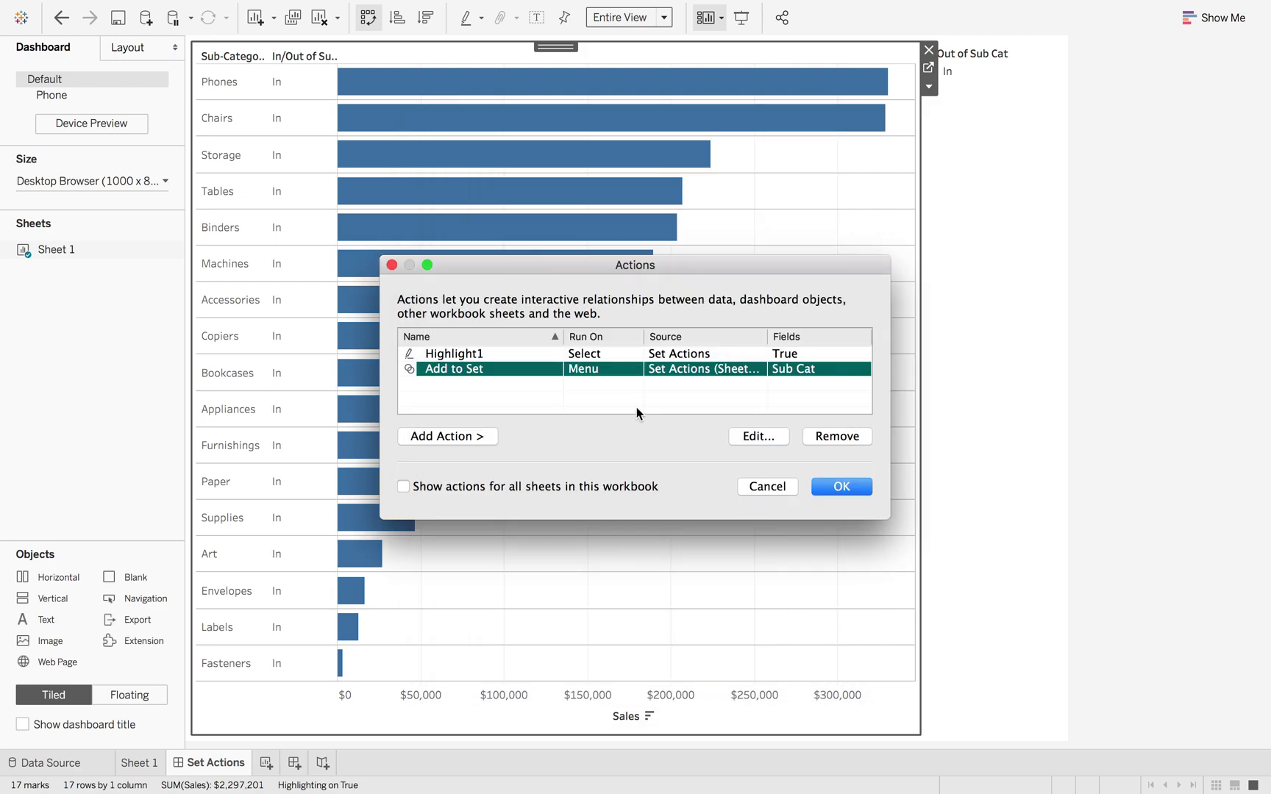
left_click(478, 435)
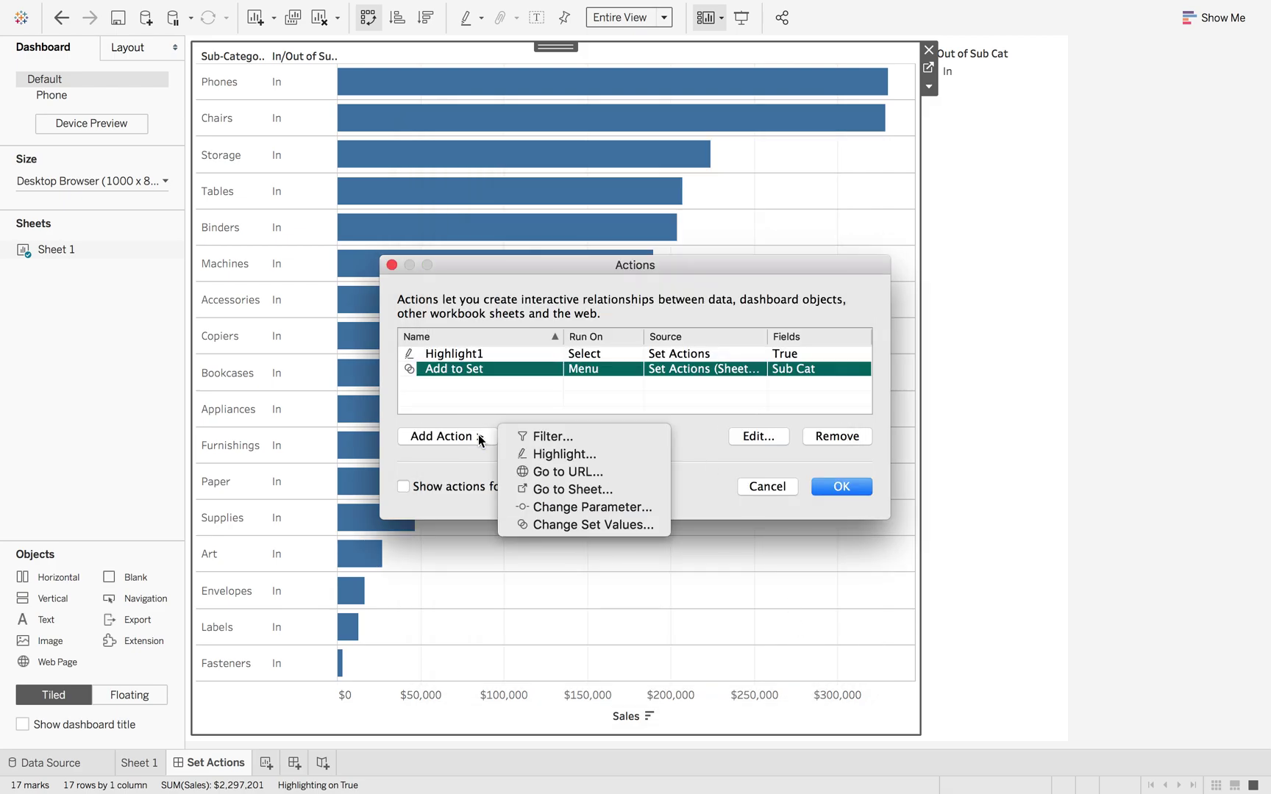
- Create a 'Remove from Set' action that runs from the Menu and removes values from the Sub Cat set
left_click(575, 526)
type("R")
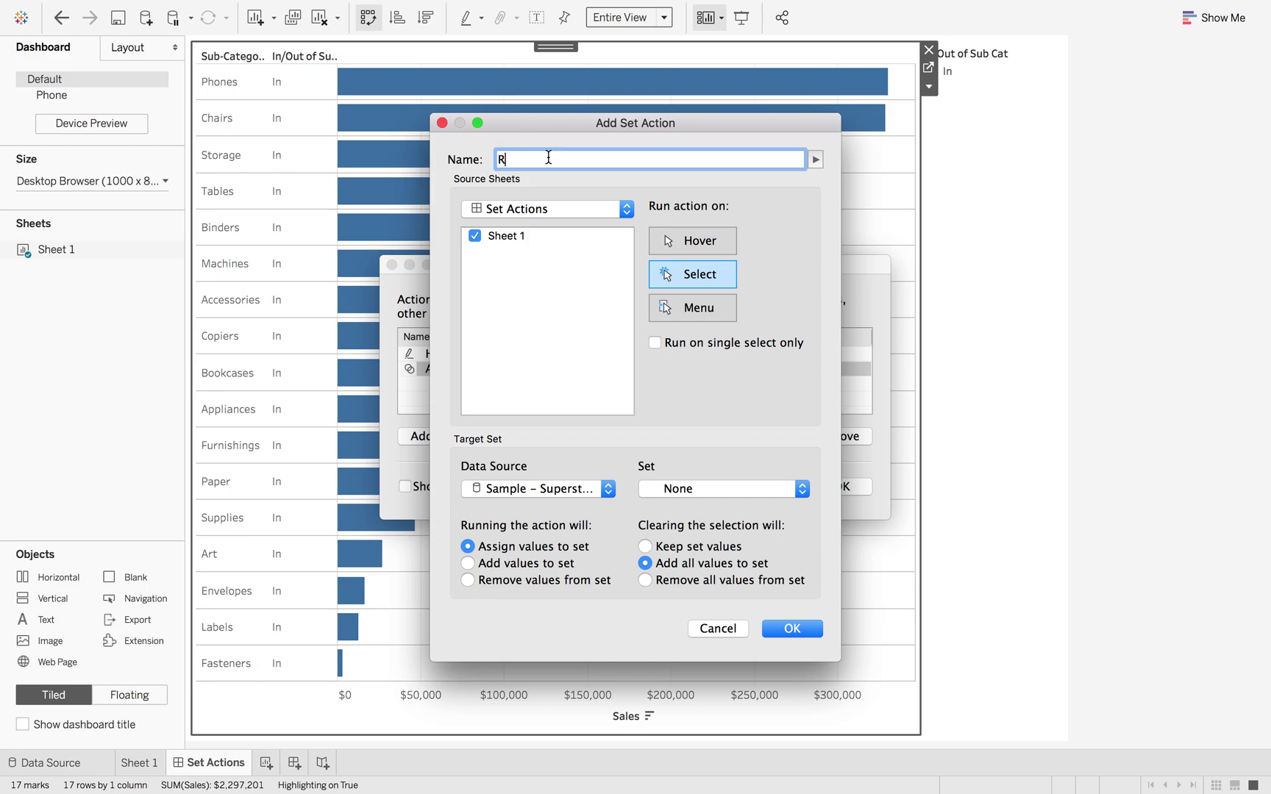
type("emove from Set")
left_click(721, 488)
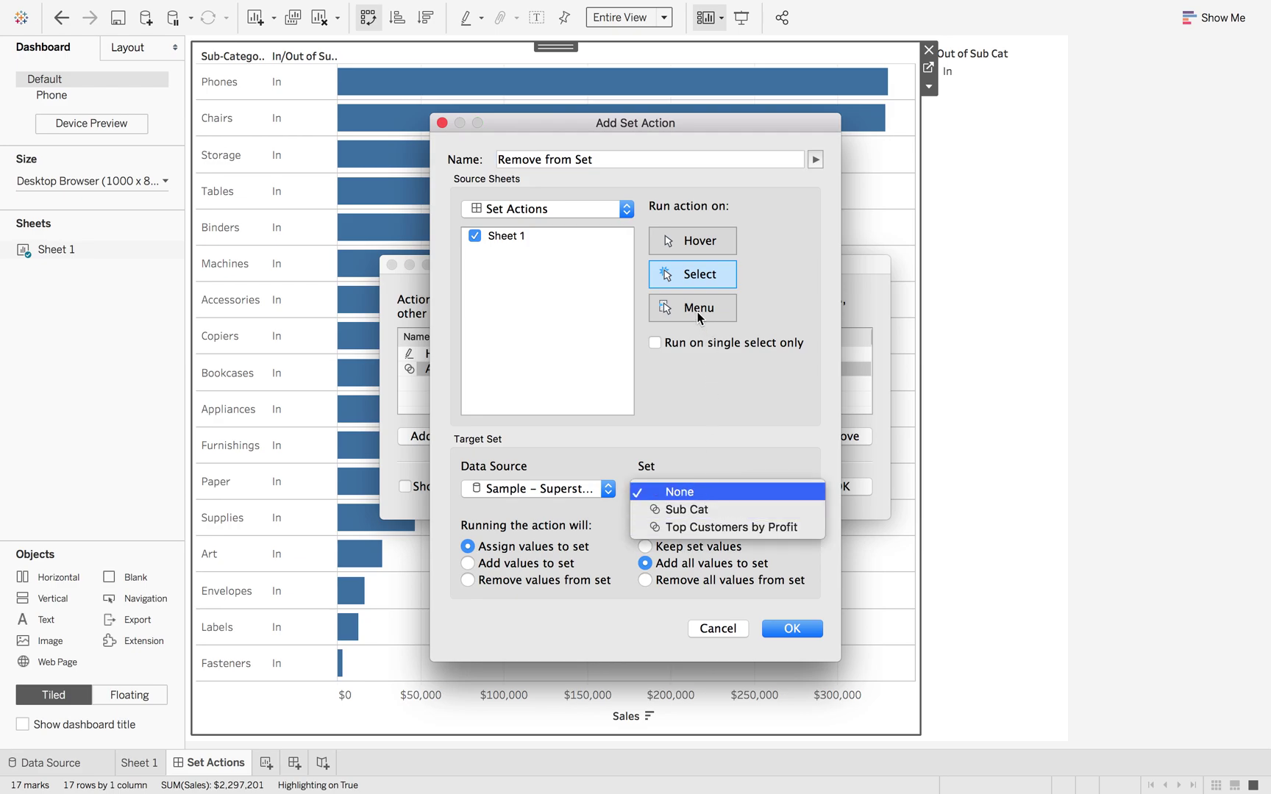
left_click(680, 488)
left_click(724, 488)
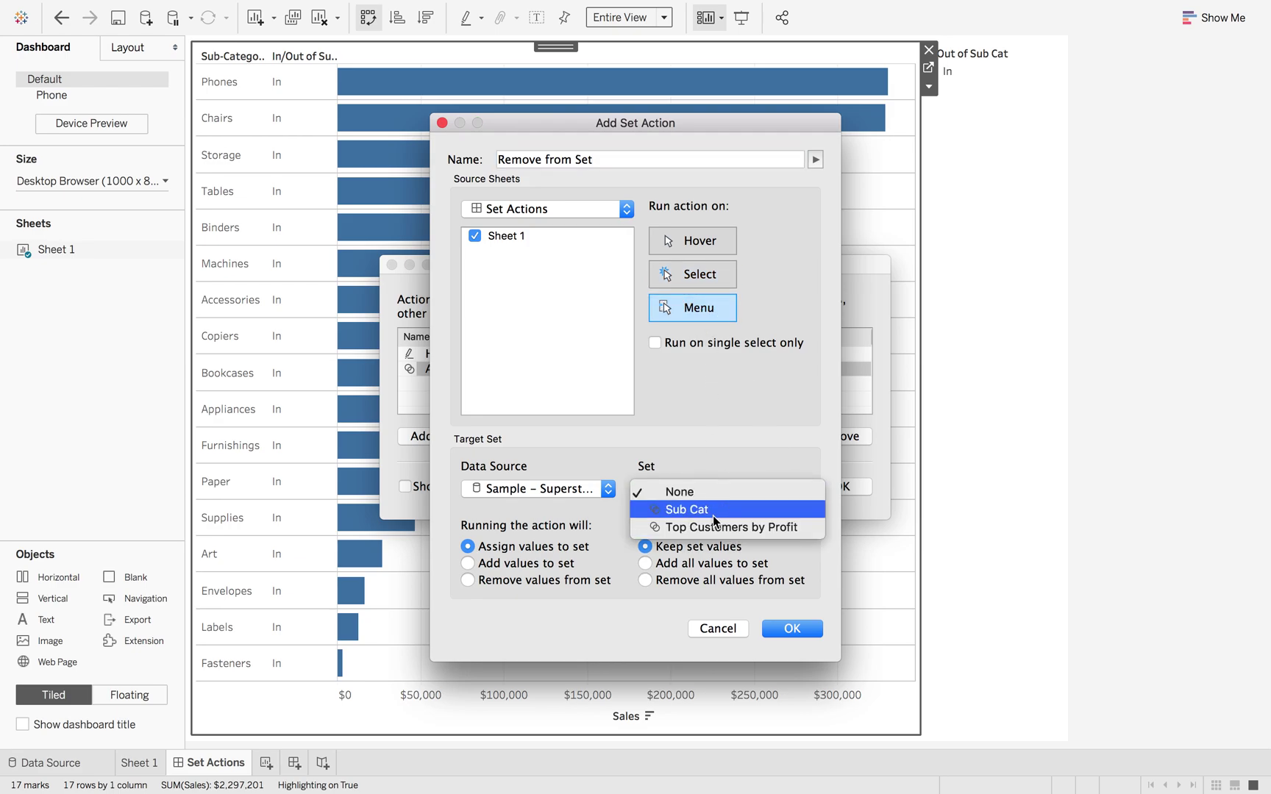
left_click(710, 510)
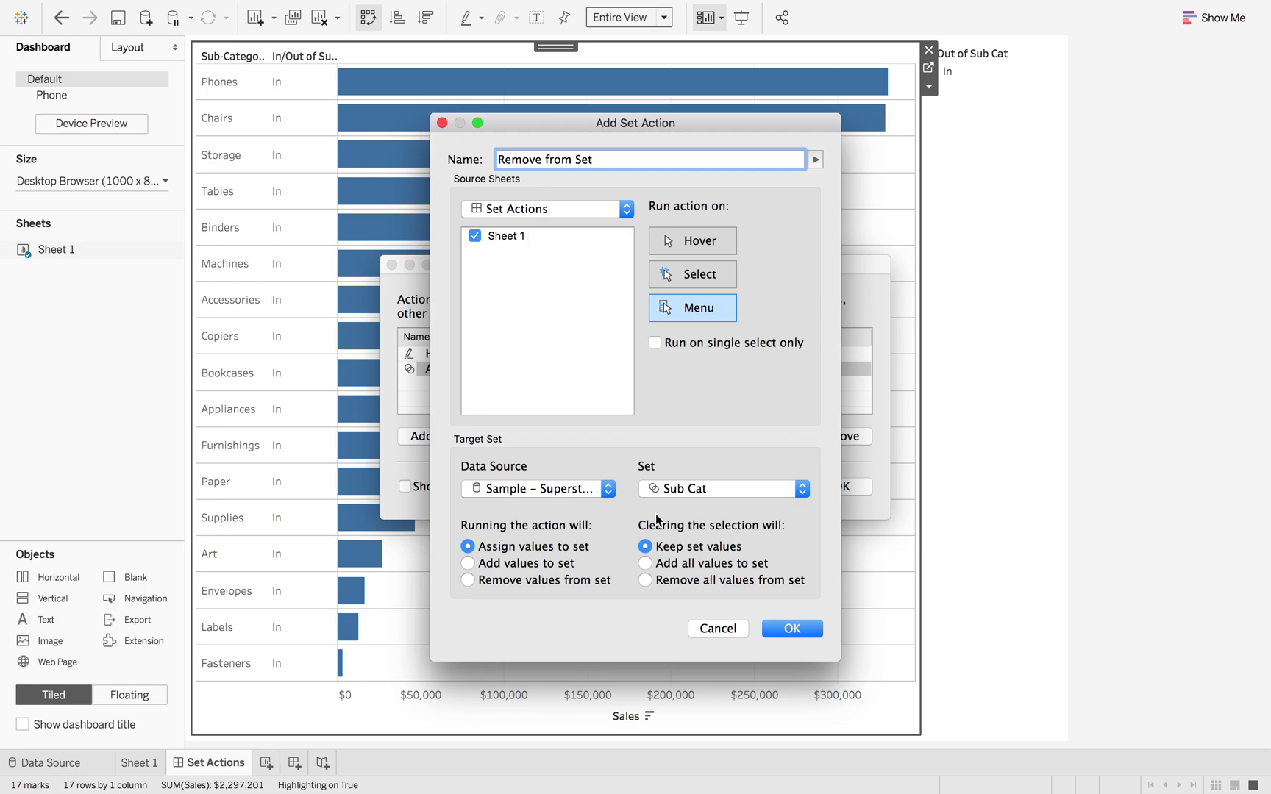
left_click(488, 581)
left_click(800, 630)
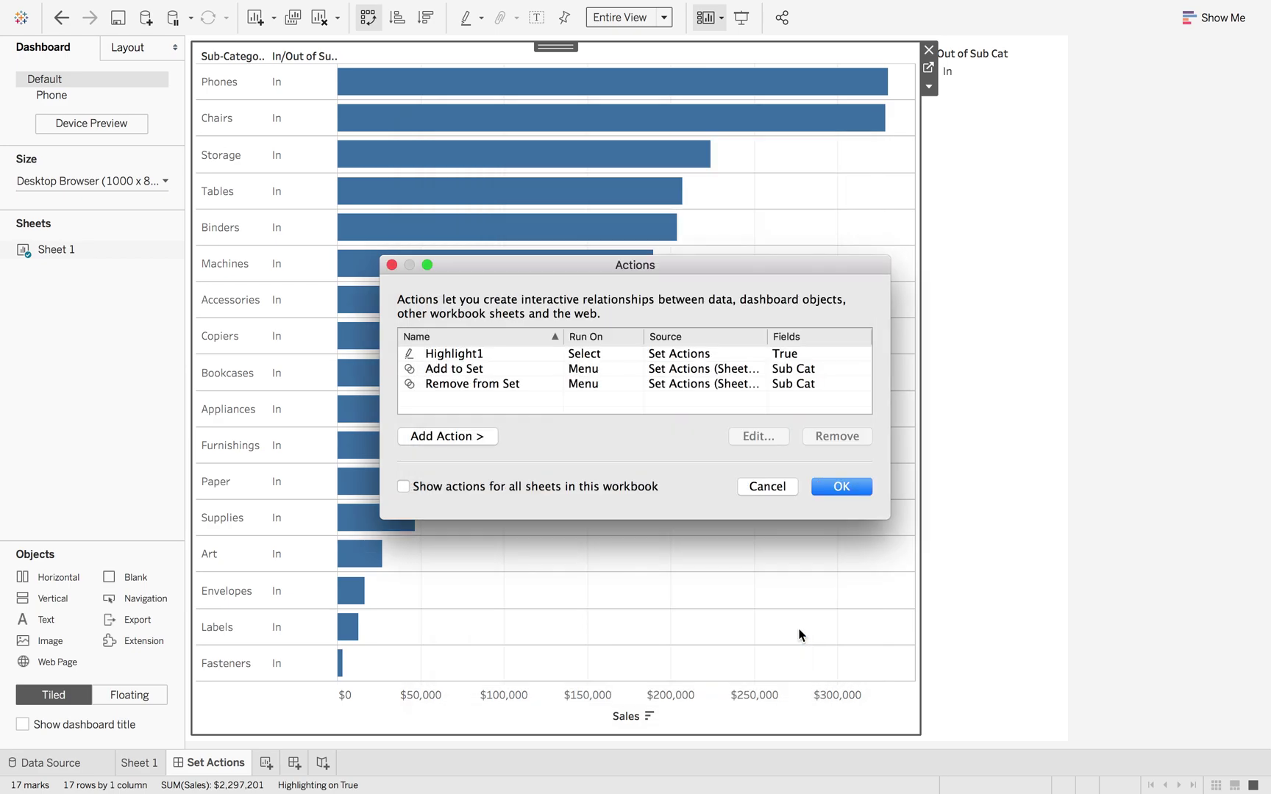
left_click(842, 486)
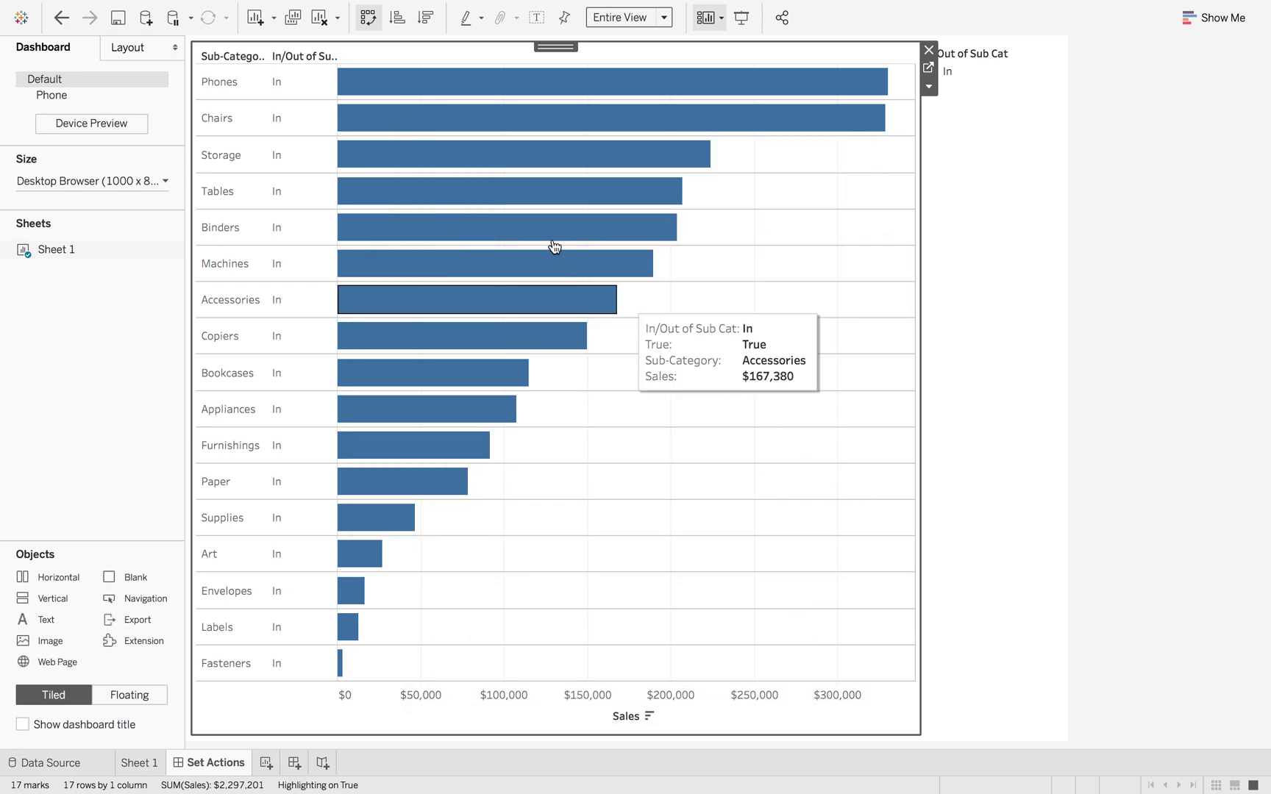
- Remove Binders, Copiers, Paper, Supplies, Art and Envelopes from the Sub Cat set via the tooltip menu
left_click(456, 228)
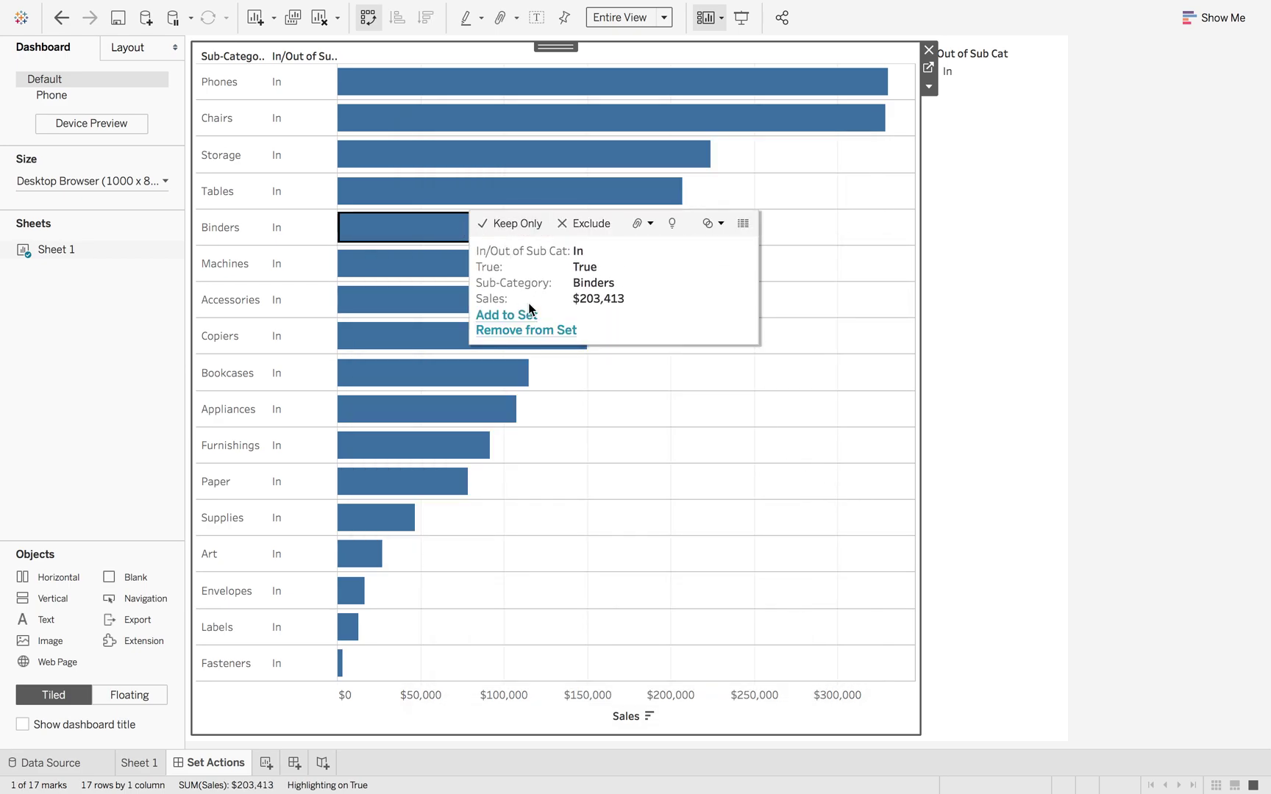
left_click(525, 337)
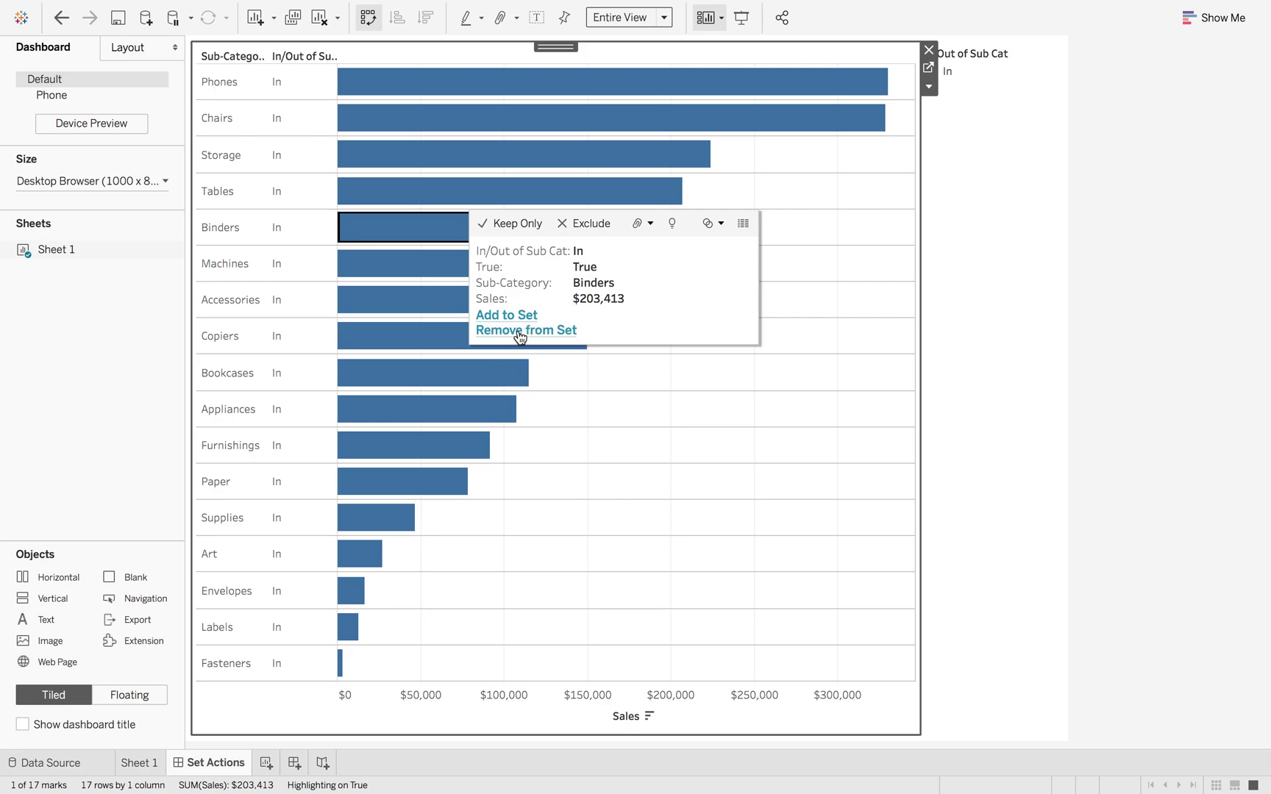
left_click(446, 343)
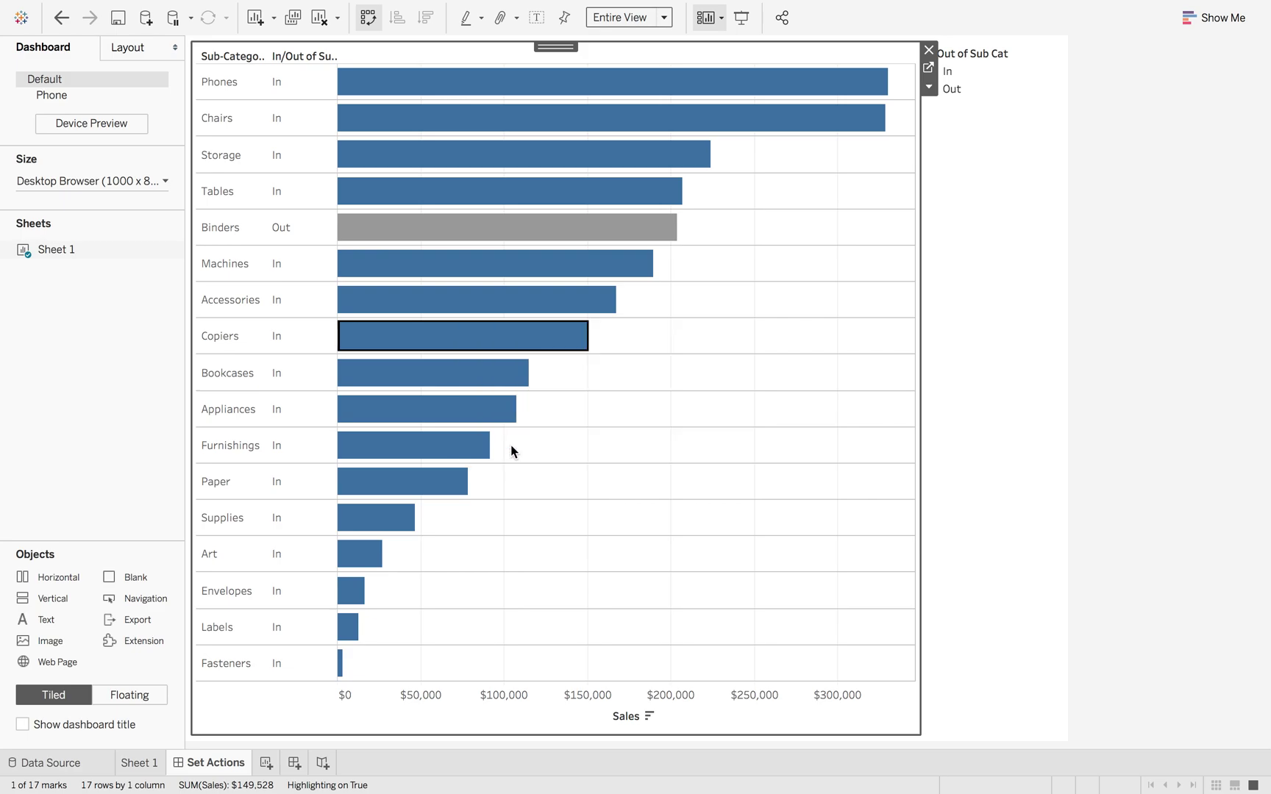
left_click_drag(390, 486, 351, 601)
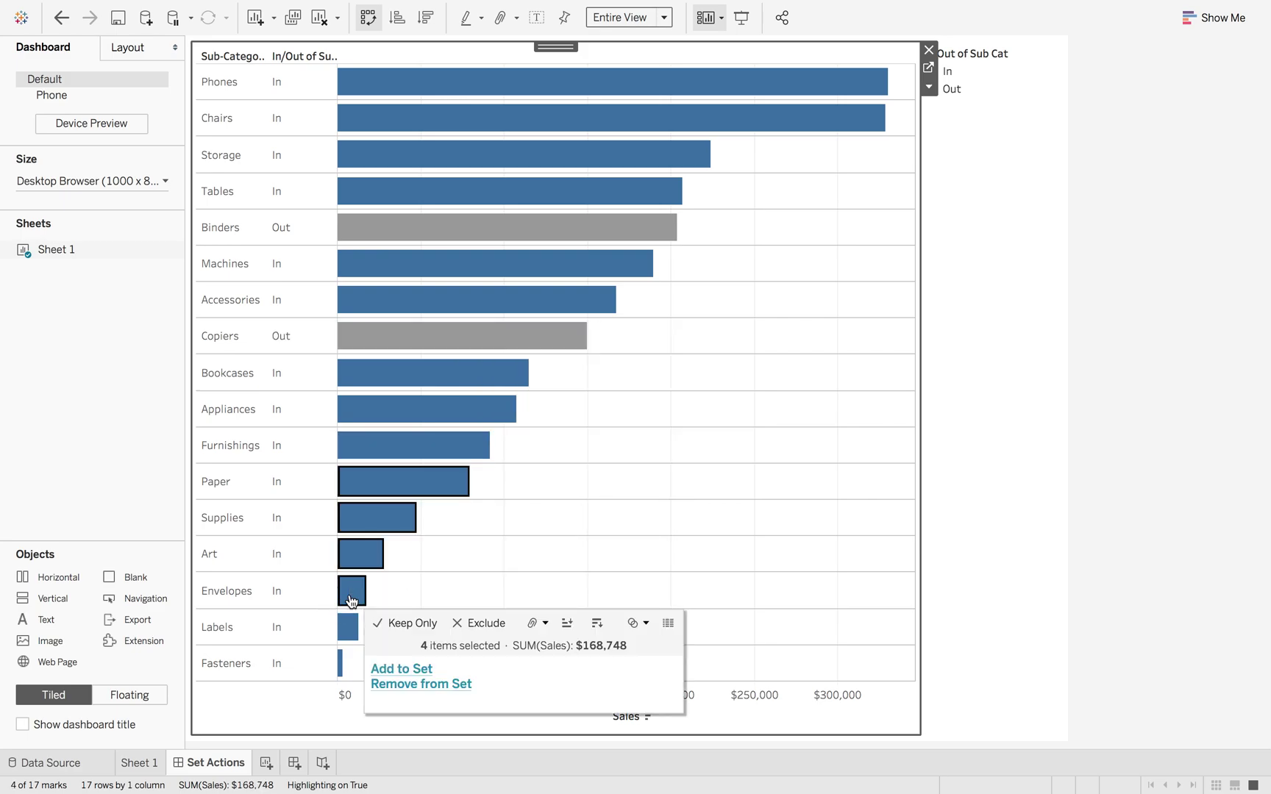
left_click(403, 686)
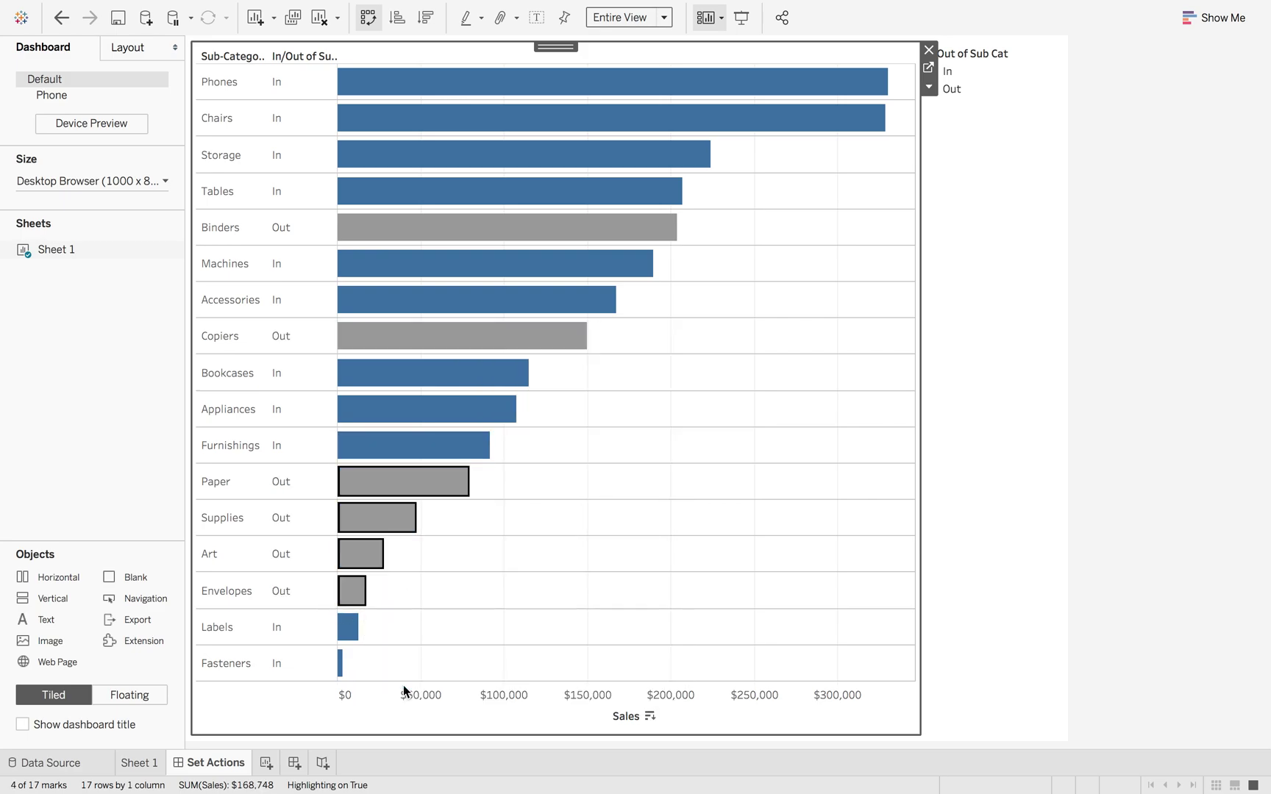
left_click(595, 484)
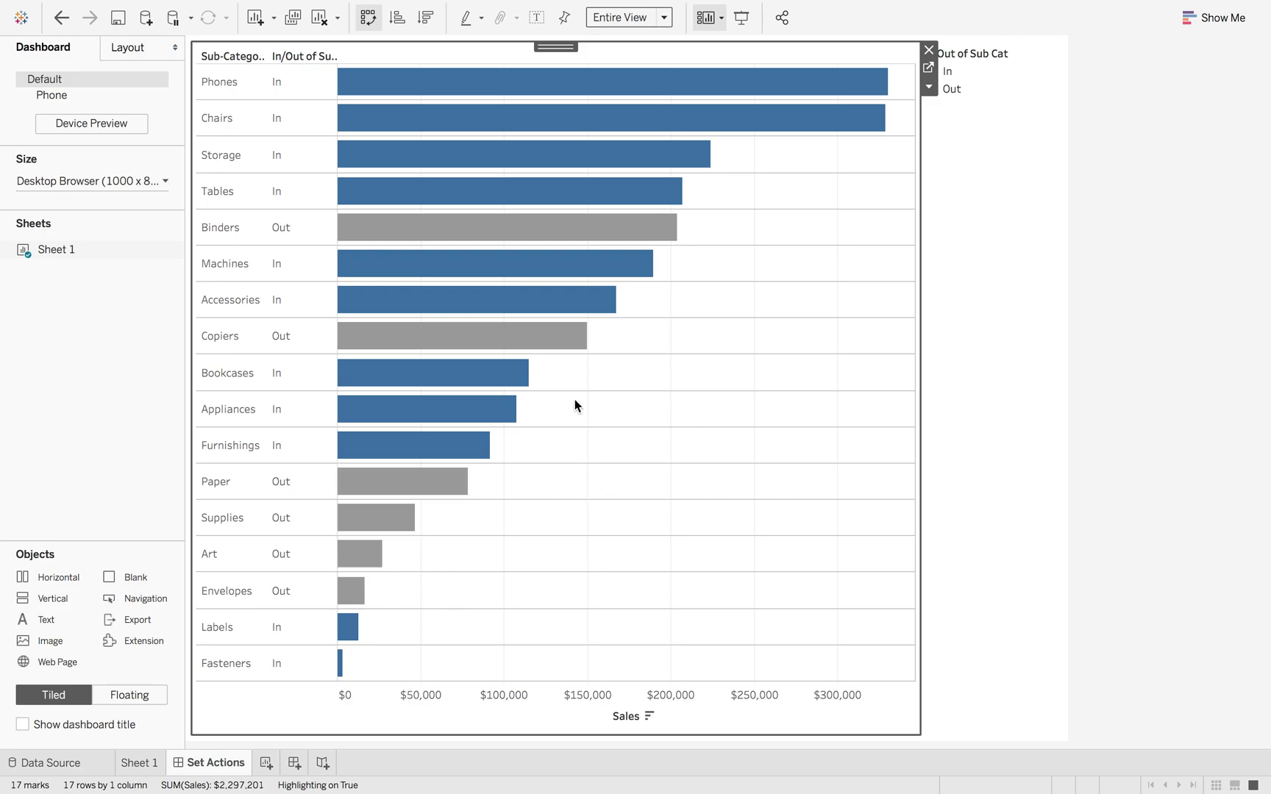
- Put Binders back into the Sub Cat set with Add to Set
left_click(461, 234)
left_click(520, 322)
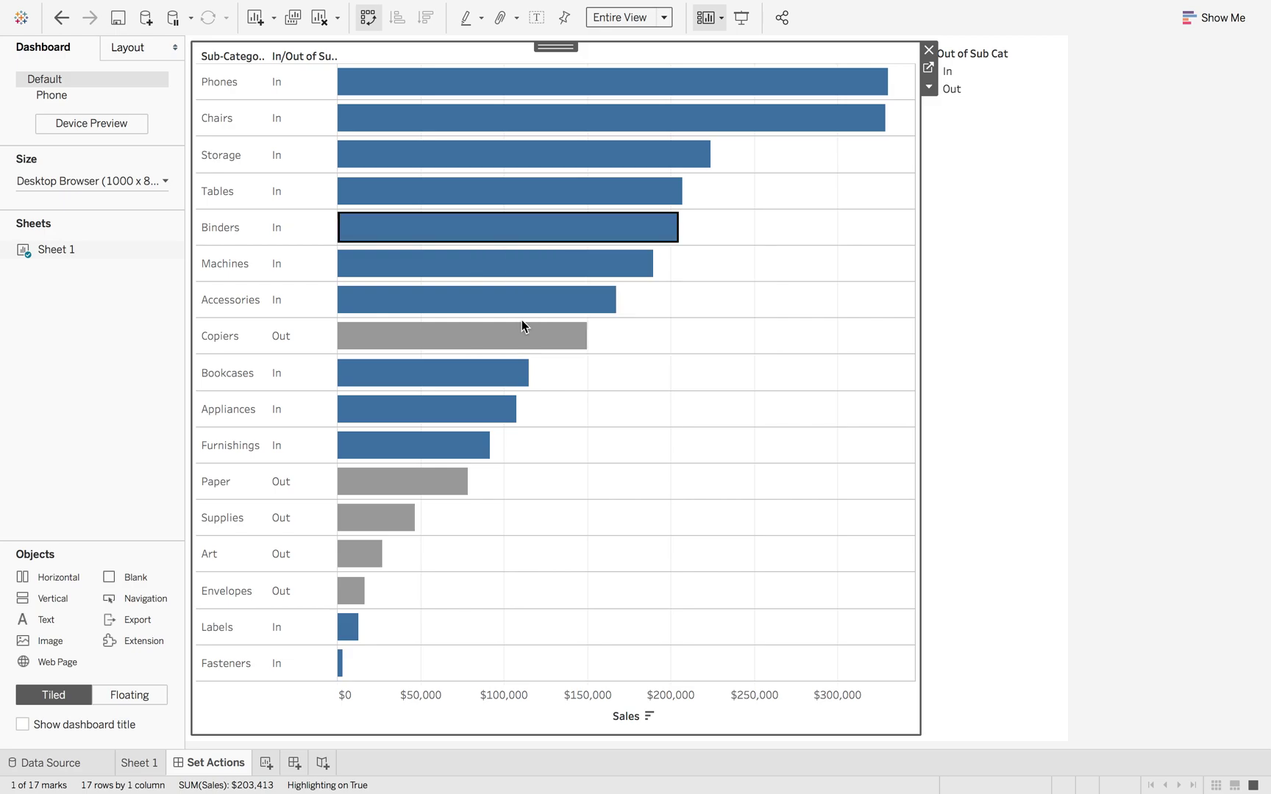
left_click(765, 277)
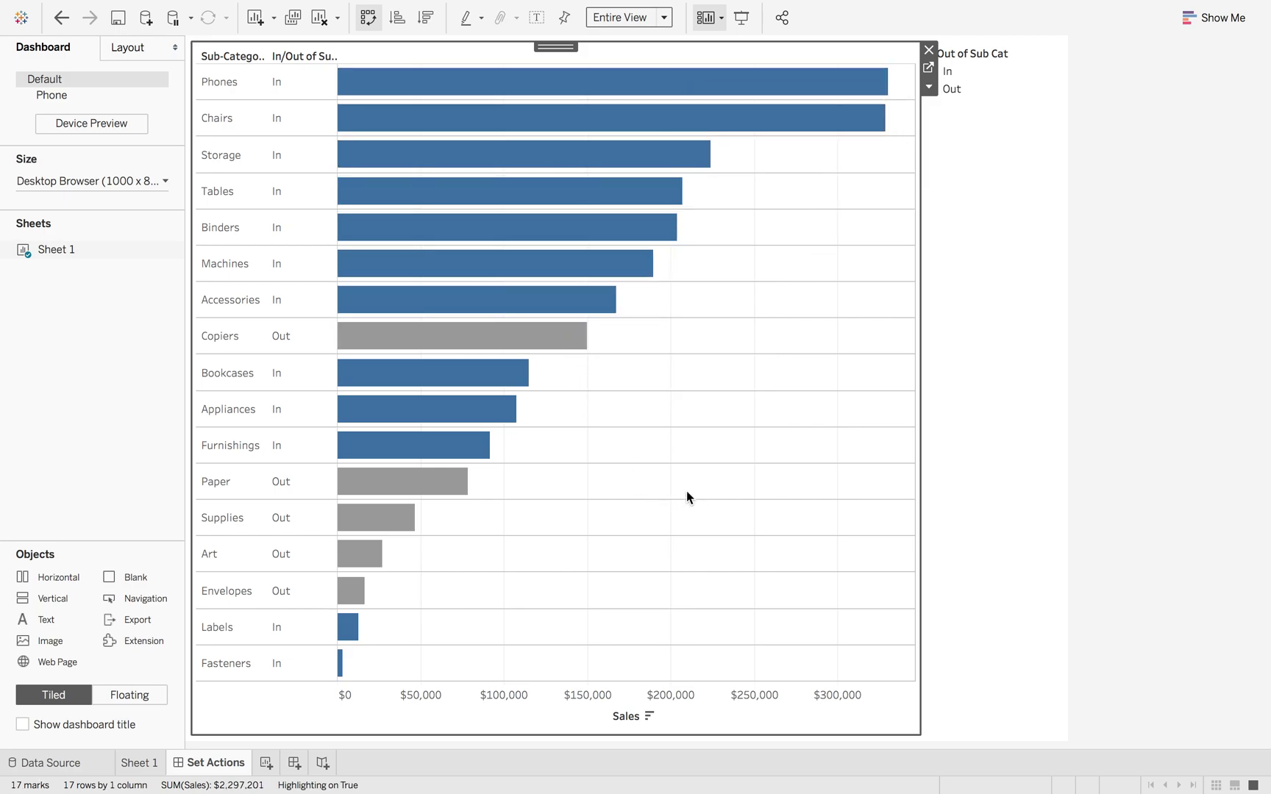
- Start a new Change Set Values action from the dashboard Actions list, leaving the default name Set1
mouse_move(243, 7)
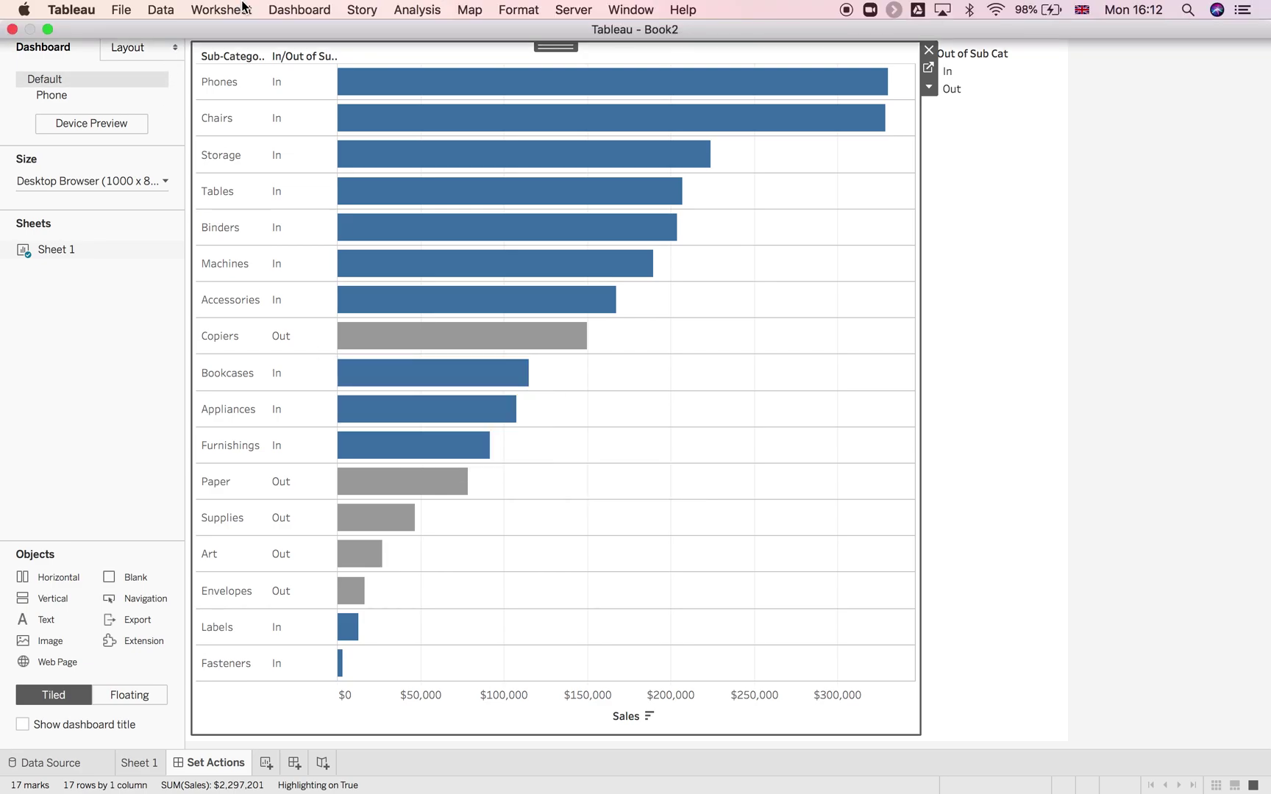
left_click(309, 10)
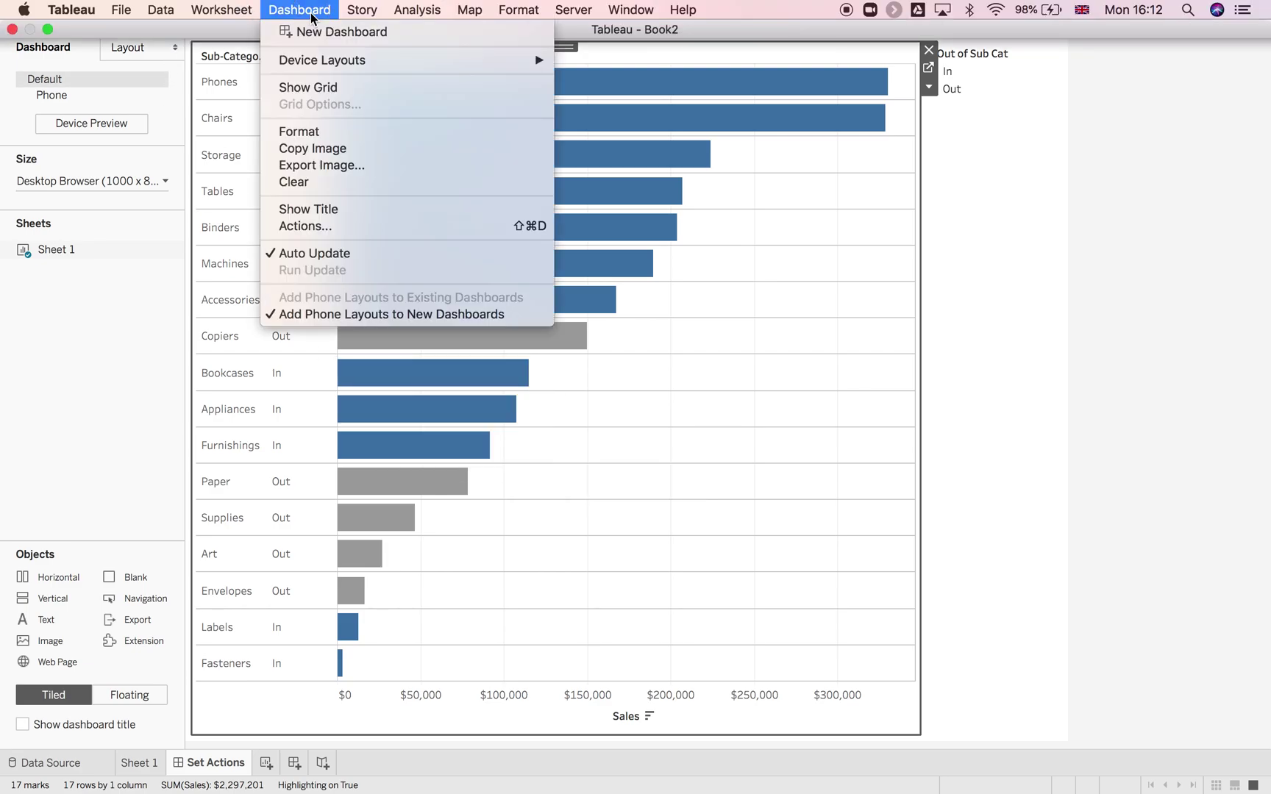
left_click(381, 226)
left_click(489, 369)
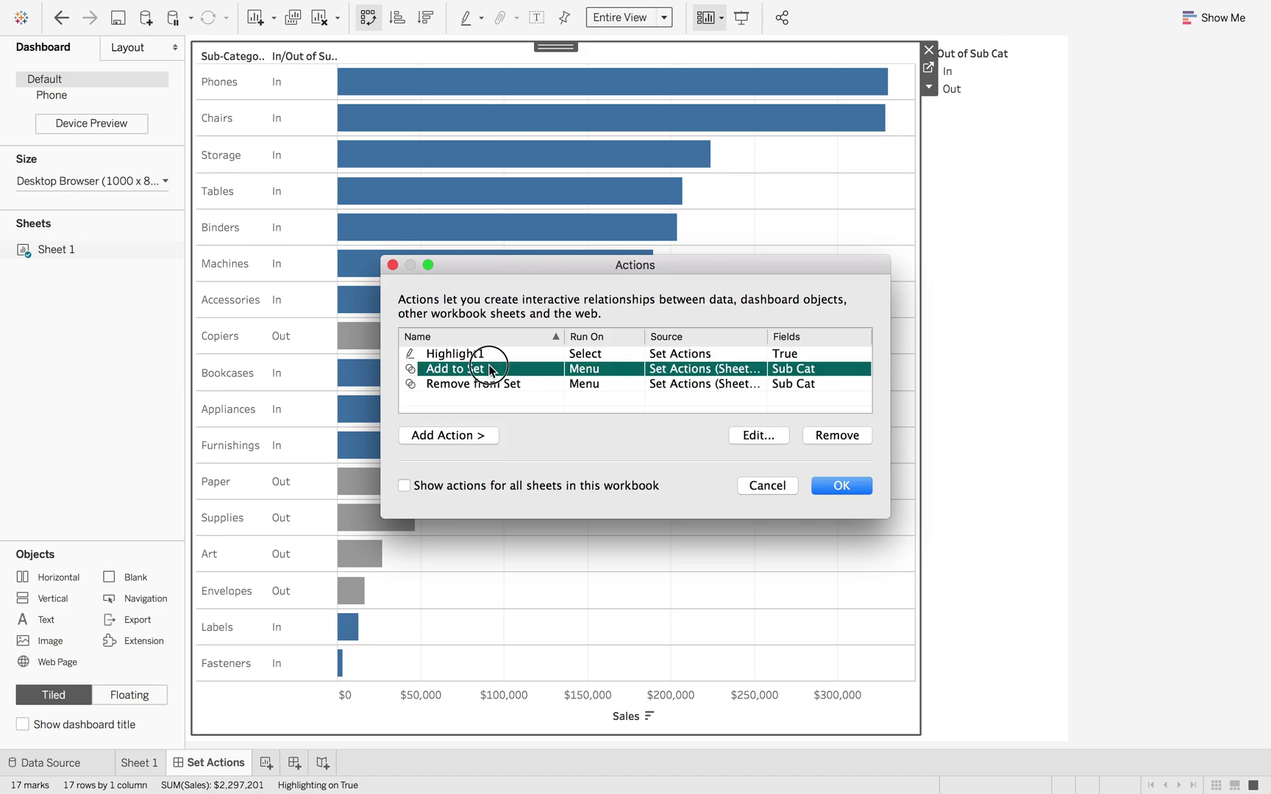
left_click(470, 433)
left_click(565, 523)
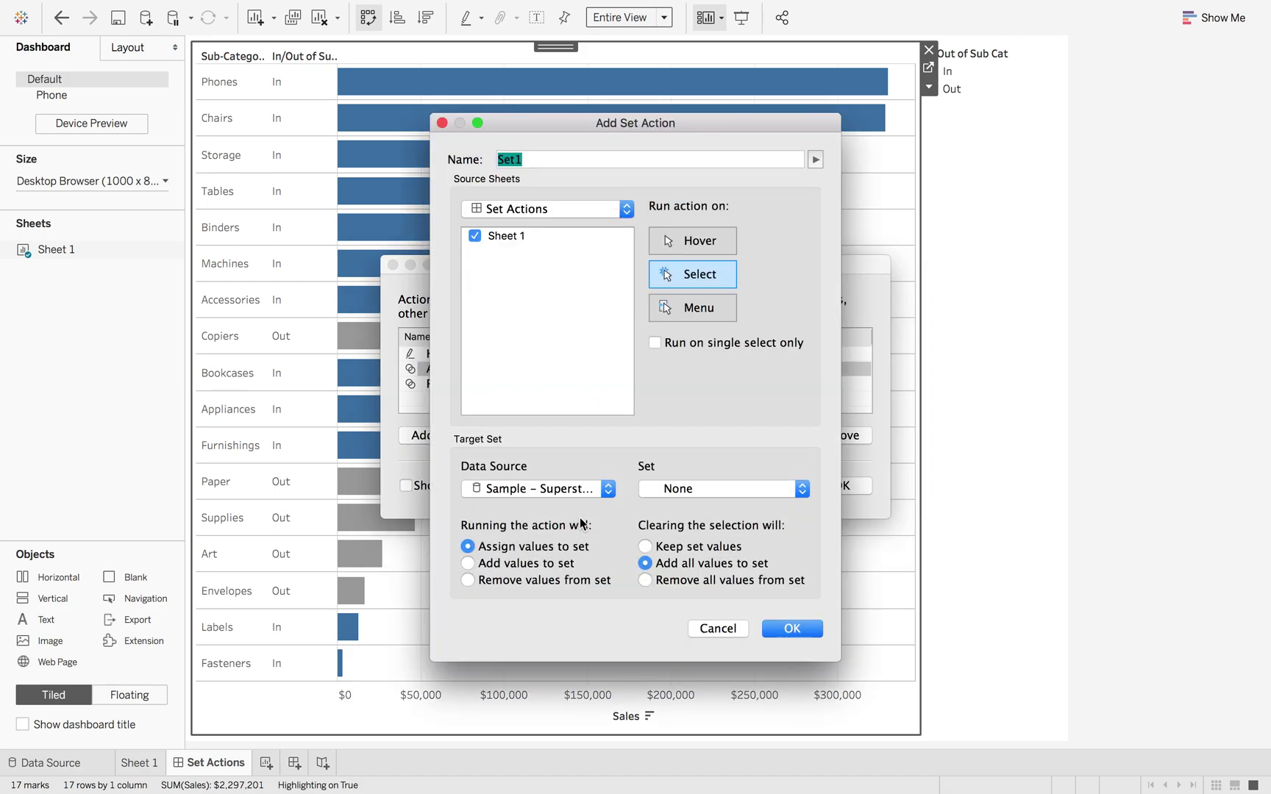